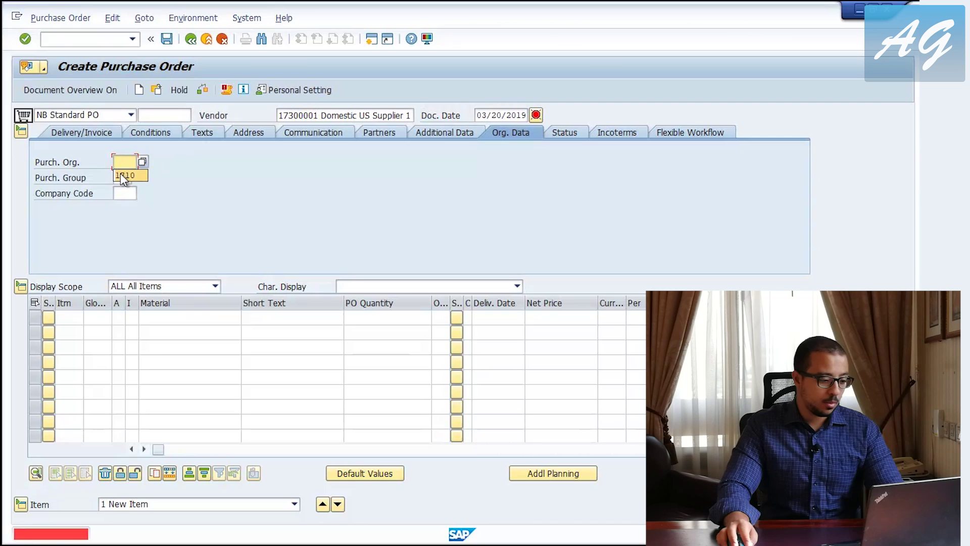
- Assign purchasing organization 1710, purchasing group 001 and company code 1710 to the purchase order
{"action": "left_click", "coordinate": [118, 177]}
{"action": "left_click", "coordinate": [120, 198]}
{"action": "left_click", "coordinate": [124, 204]}
{"action": "key", "text": "Return"}
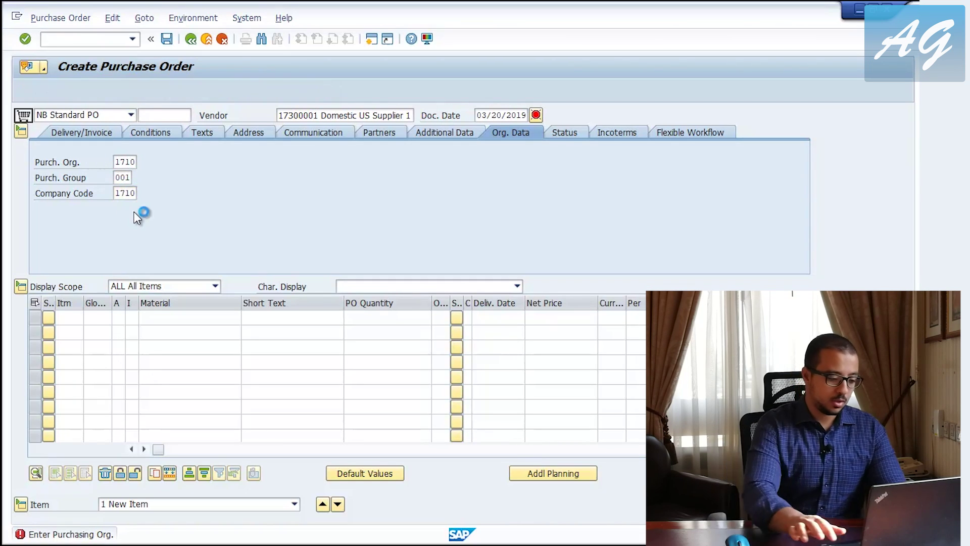
- Enter material 21 in the first two item lines of the purchase order
{"action": "left_click", "coordinate": [177, 318]}
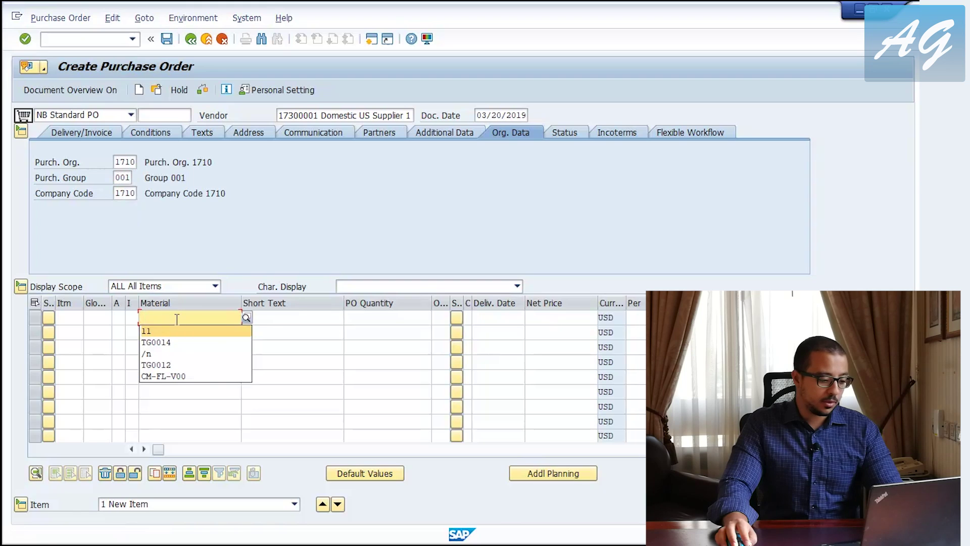
{"action": "type", "text": "21"}
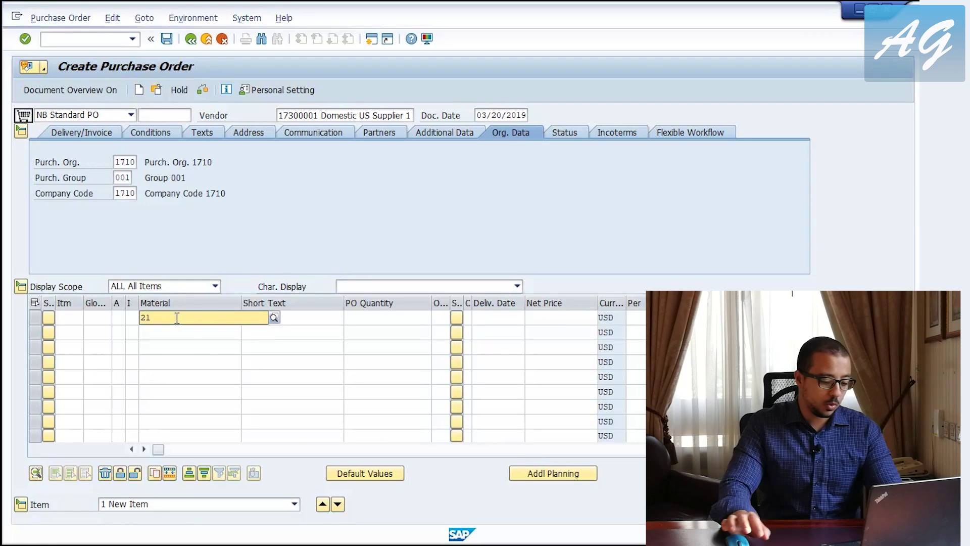
{"action": "key", "text": "Return"}
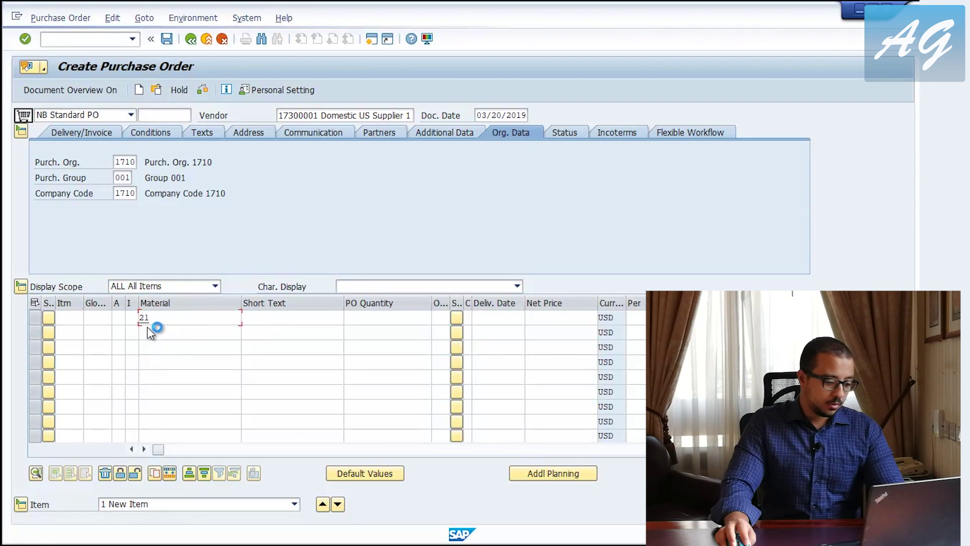
{"action": "left_click", "coordinate": [172, 333]}
{"action": "type", "text": "21"}
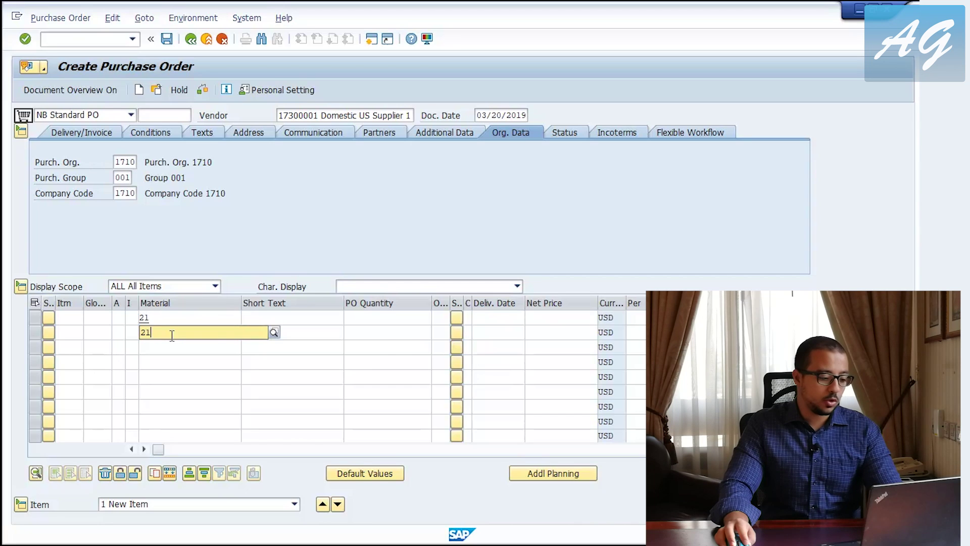
{"action": "key", "text": "Return"}
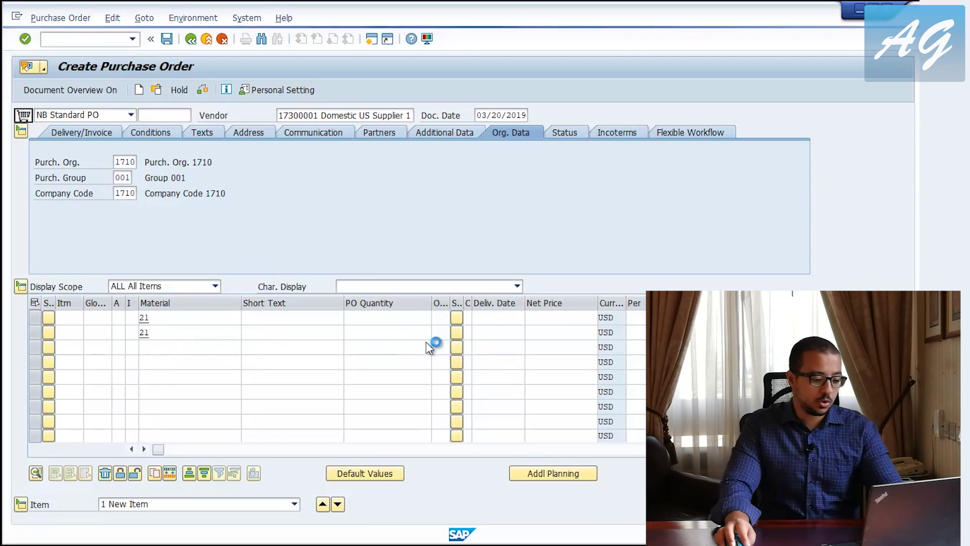
- Set the quantity of both items to 5 PC, with Plant 1 US as their plant
{"action": "left_click", "coordinate": [368, 318]}
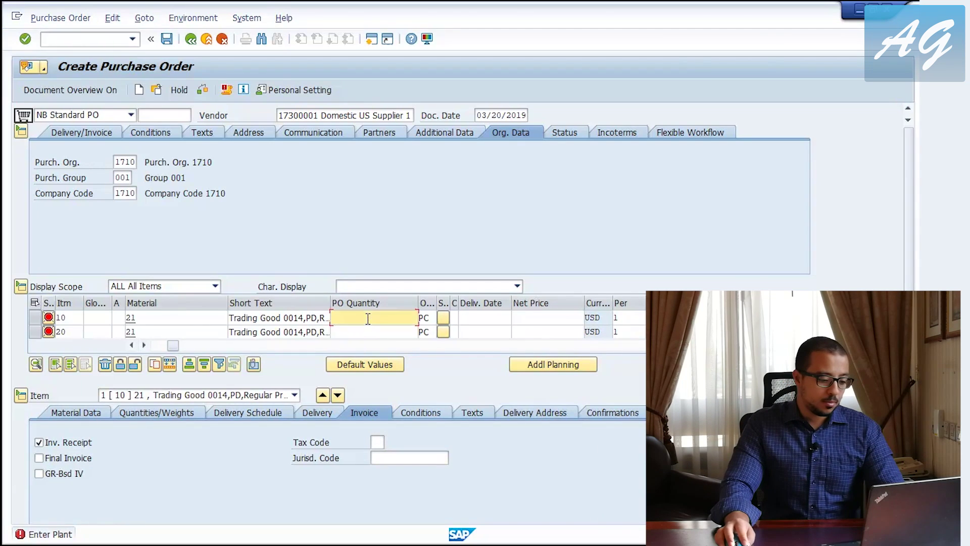
{"action": "type", "text": "5"}
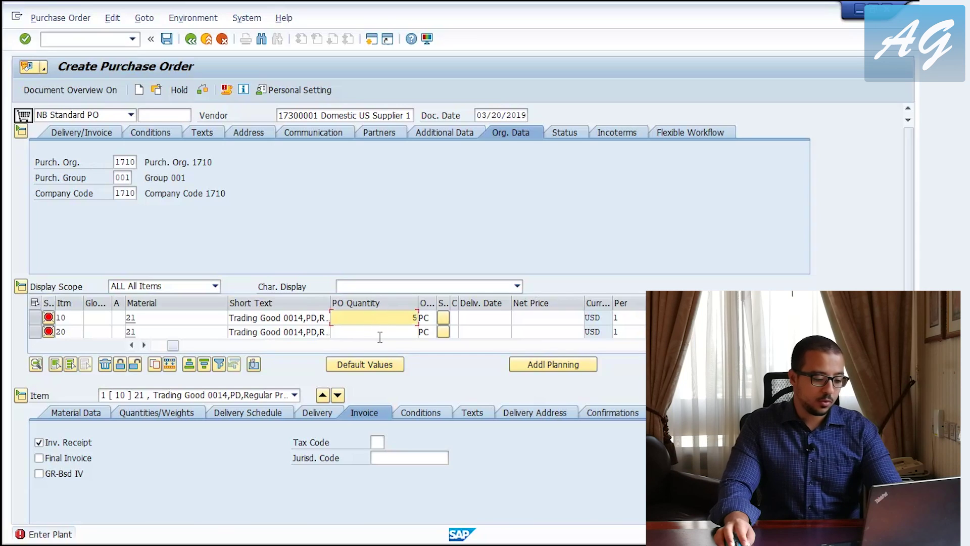
{"action": "left_click", "coordinate": [380, 336]}
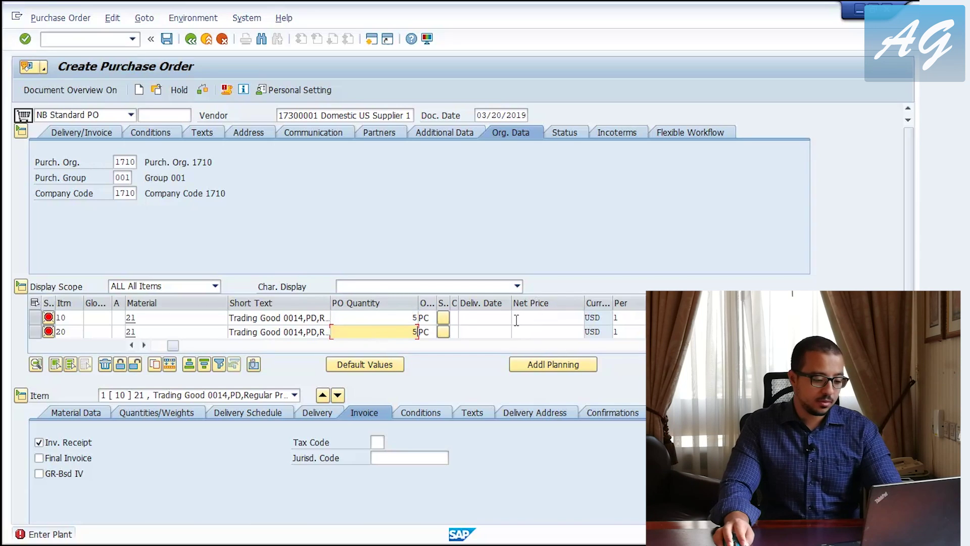
{"action": "key", "text": "Return"}
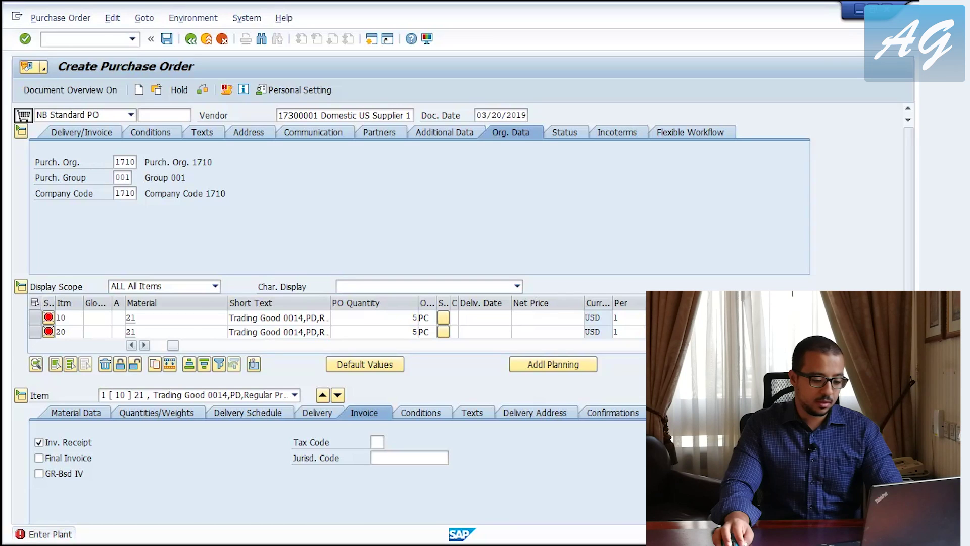
{"action": "key", "text": "Return"}
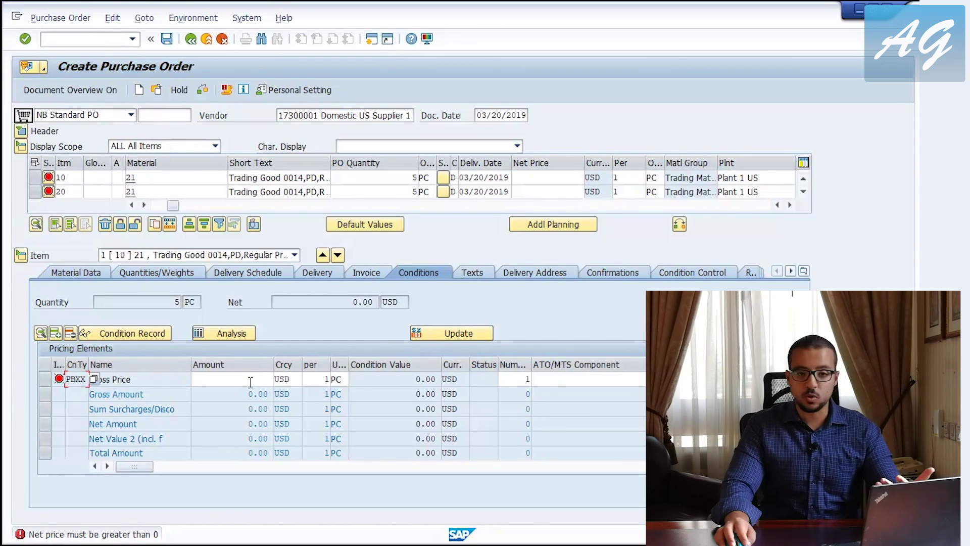
- Set the gross price to 10 USD for item 10 and 20 USD for item 20
{"action": "left_click", "coordinate": [248, 383]}
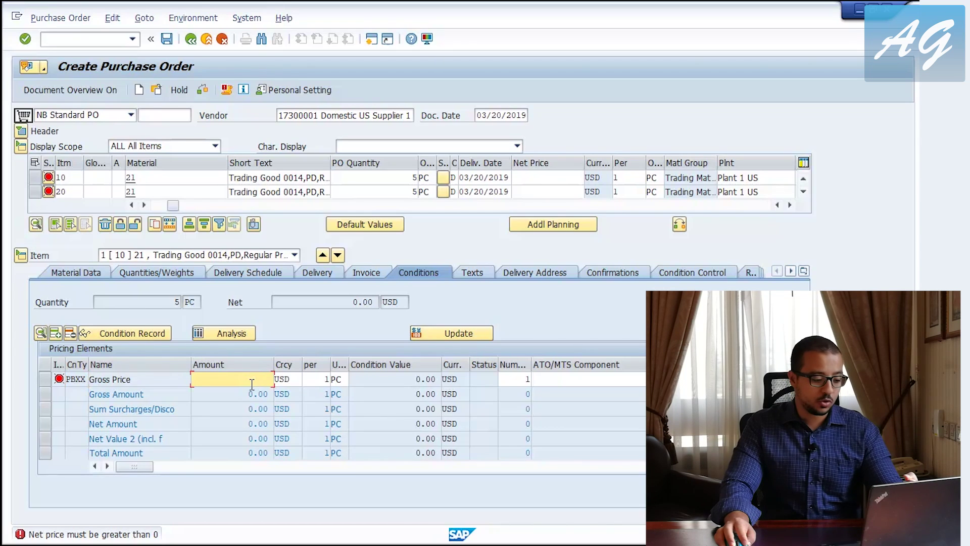
{"action": "type", "text": "10"}
{"action": "key", "text": "Return"}
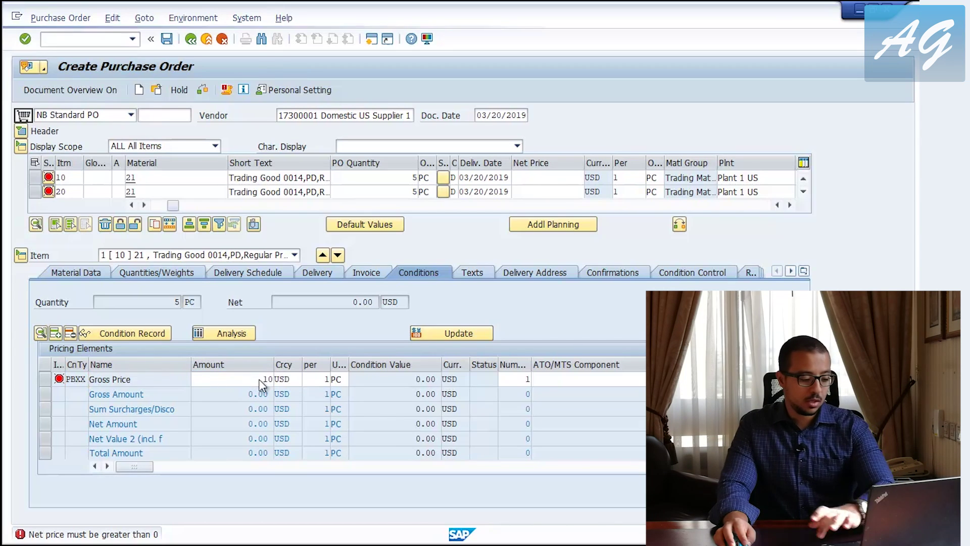
{"action": "left_click", "coordinate": [264, 380]}
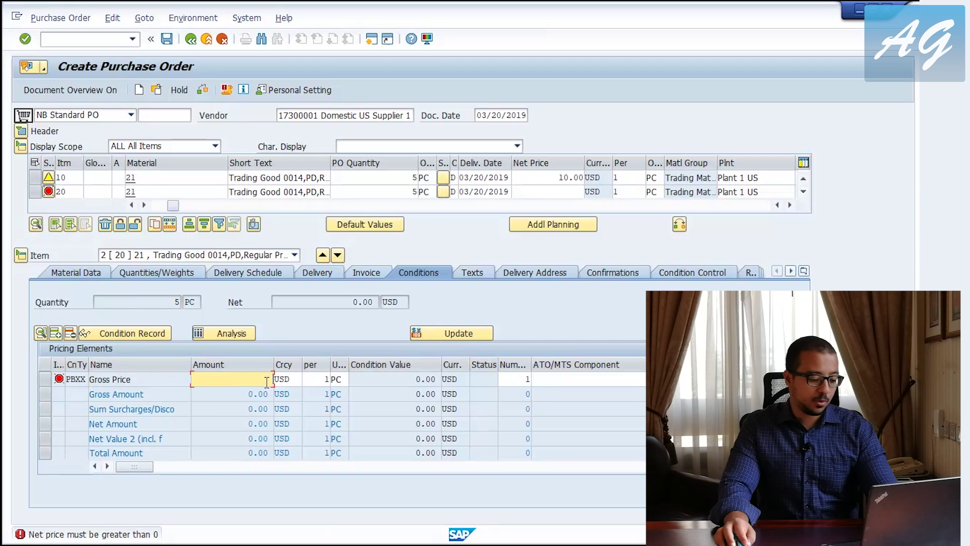
{"action": "type", "text": "20"}
{"action": "key", "text": "Return"}
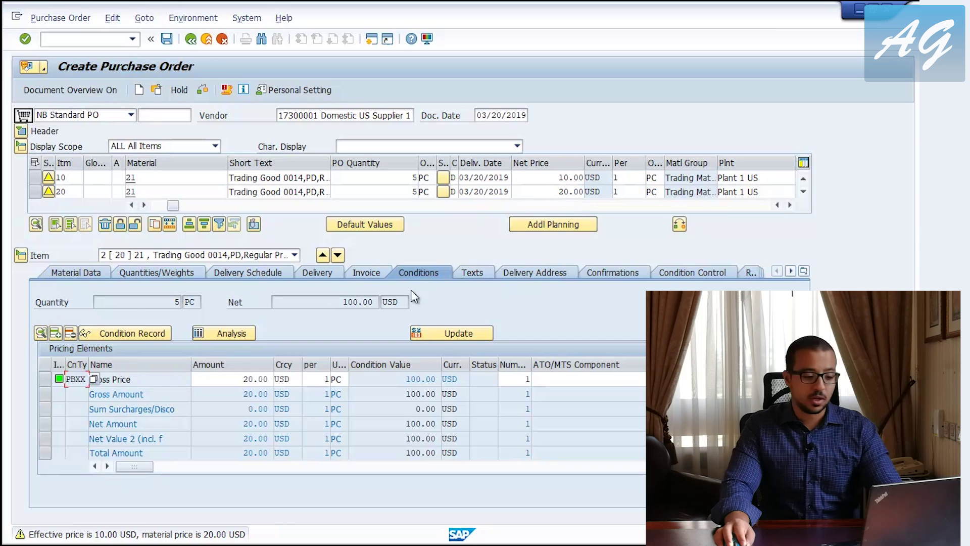
- Save the purchase order and copy its new number from the confirmation message details
{"action": "left_click", "coordinate": [167, 39]}
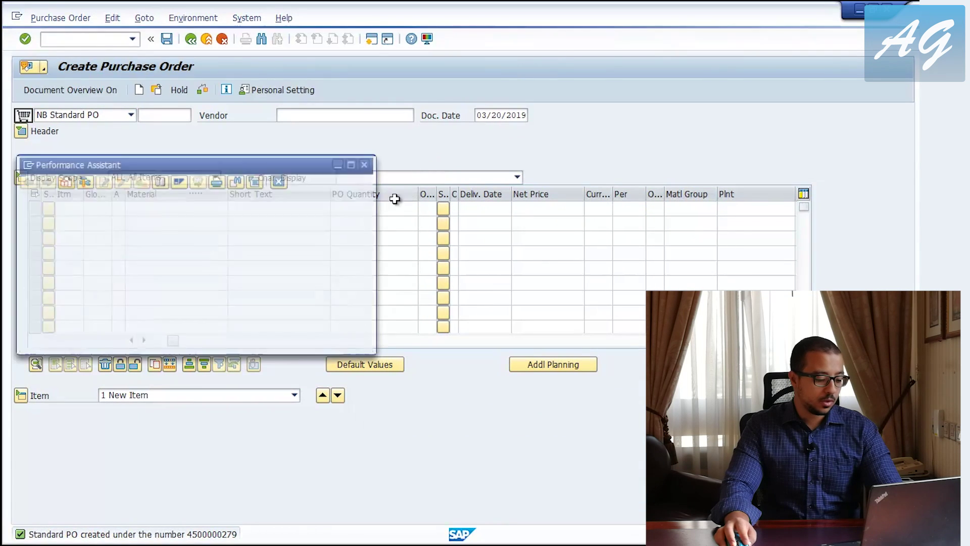
{"action": "double_click", "coordinate": [299, 216]}
{"action": "key", "text": "ctrl+c"}
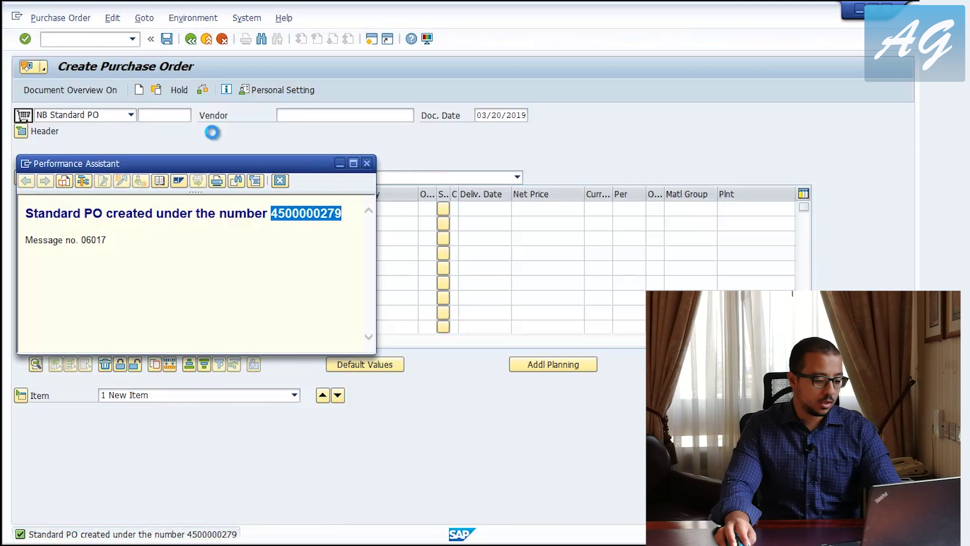
{"action": "left_click", "coordinate": [367, 163]}
- Open the goods receipt transaction for purchase orders and load the new order with the copied number
{"action": "left_click", "coordinate": [81, 38]}
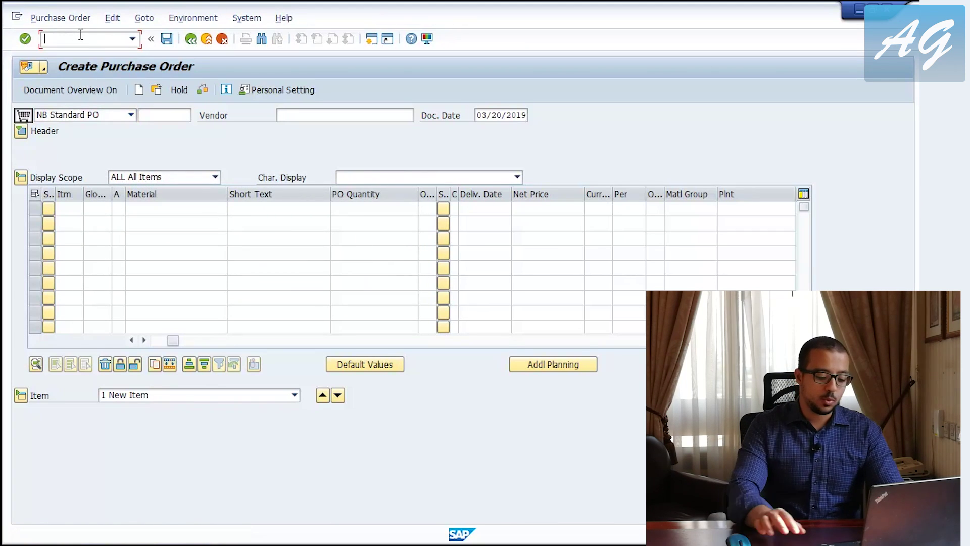
{"action": "type", "text": "/n"}
{"action": "type", "text": "m"}
{"action": "type", "text": "e21n"}
{"action": "key", "text": "Return"}
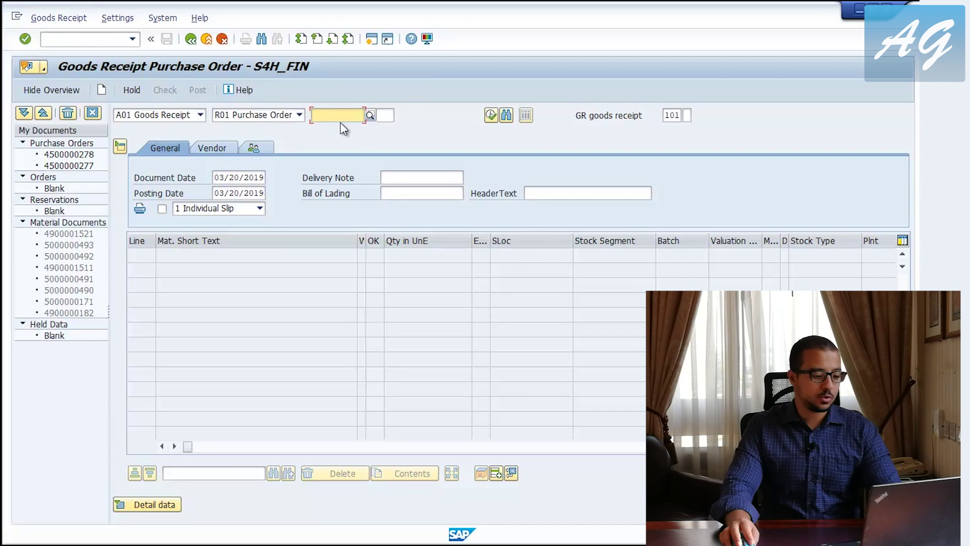
{"action": "key", "text": "ctrl+v"}
{"action": "key", "text": "Return"}
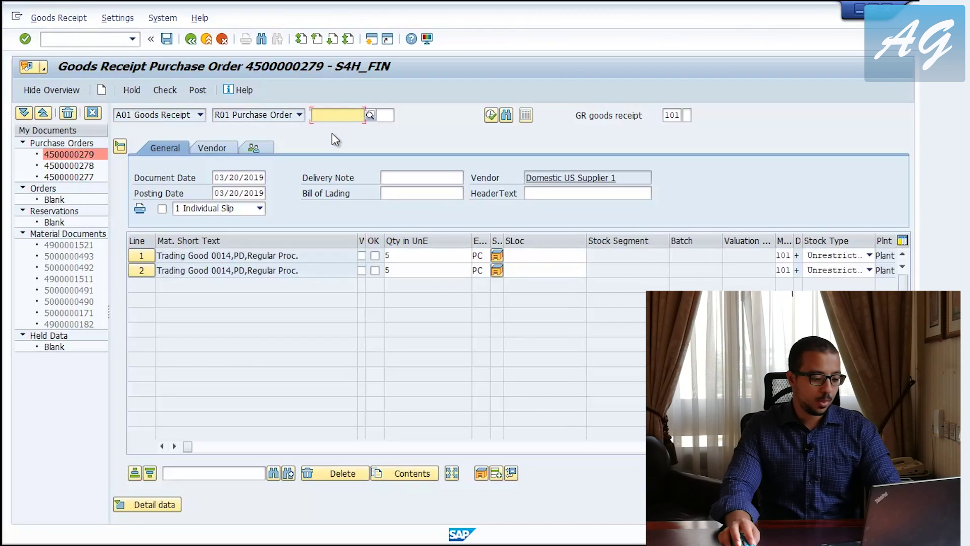
- Mark line 1 as OK, assign it storage location 171c and post the goods receipt
{"action": "left_click", "coordinate": [377, 256]}
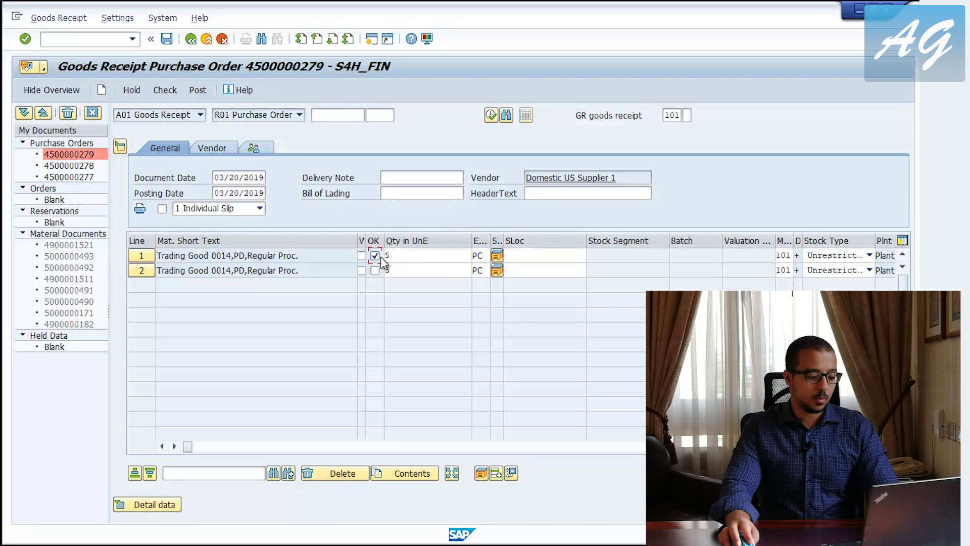
{"action": "left_click", "coordinate": [548, 255]}
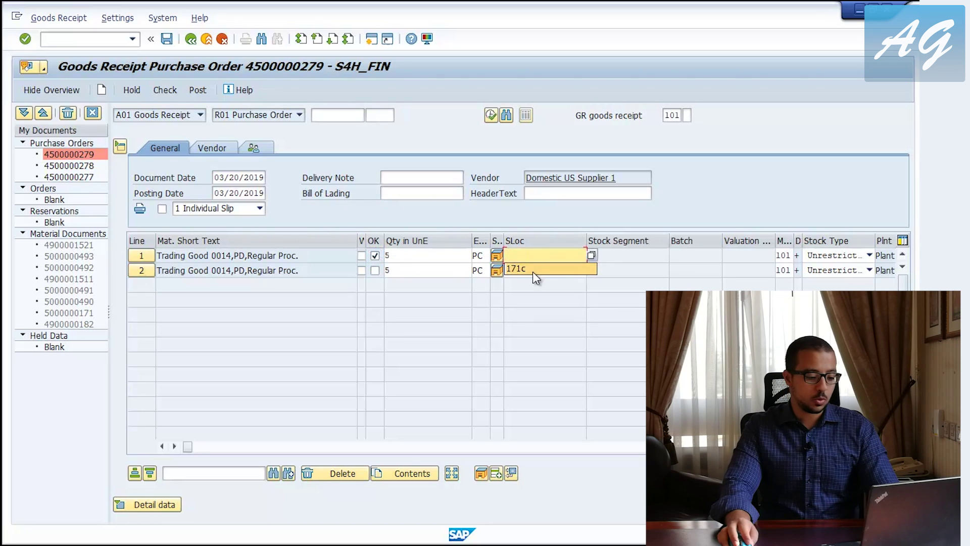
{"action": "left_click", "coordinate": [533, 269]}
{"action": "key", "text": "Return"}
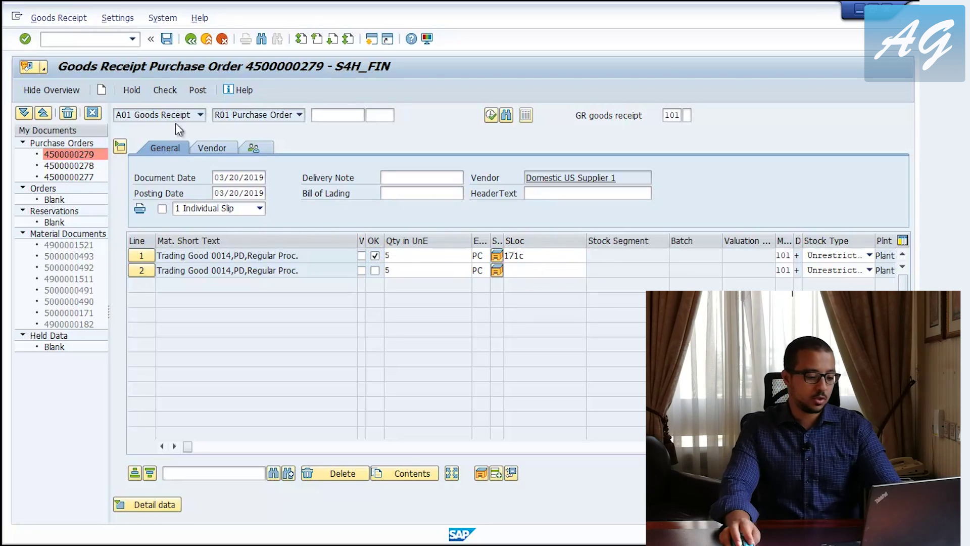
{"action": "left_click", "coordinate": [196, 93]}
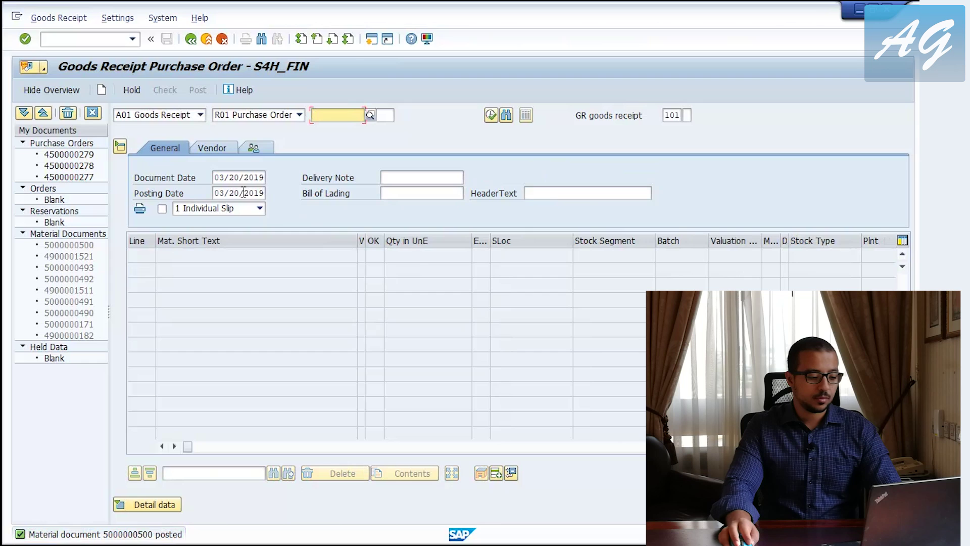
- Reload the same purchase order and post the goods receipt for its remaining item to storage location 171c
{"action": "key", "text": "BackSpace"}
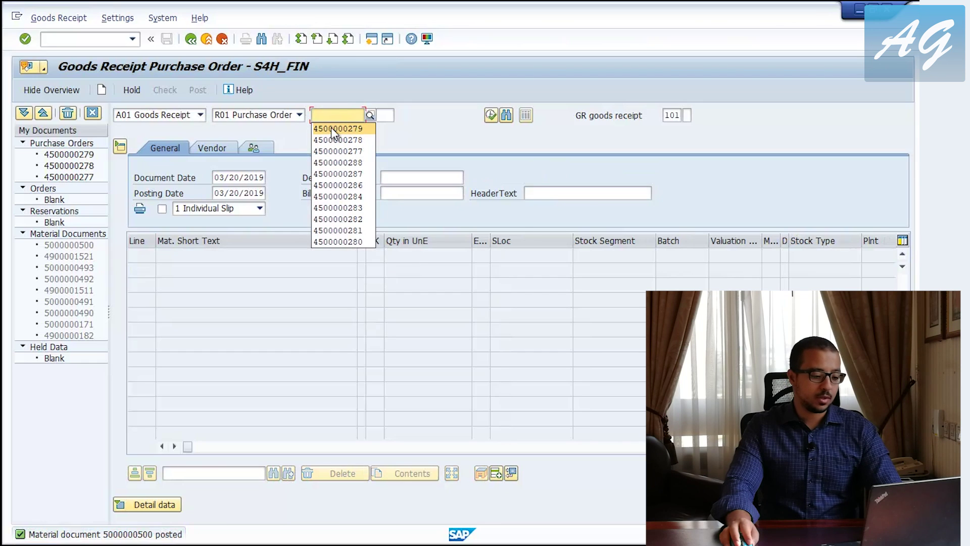
{"action": "left_click", "coordinate": [334, 134]}
{"action": "key", "text": "Return"}
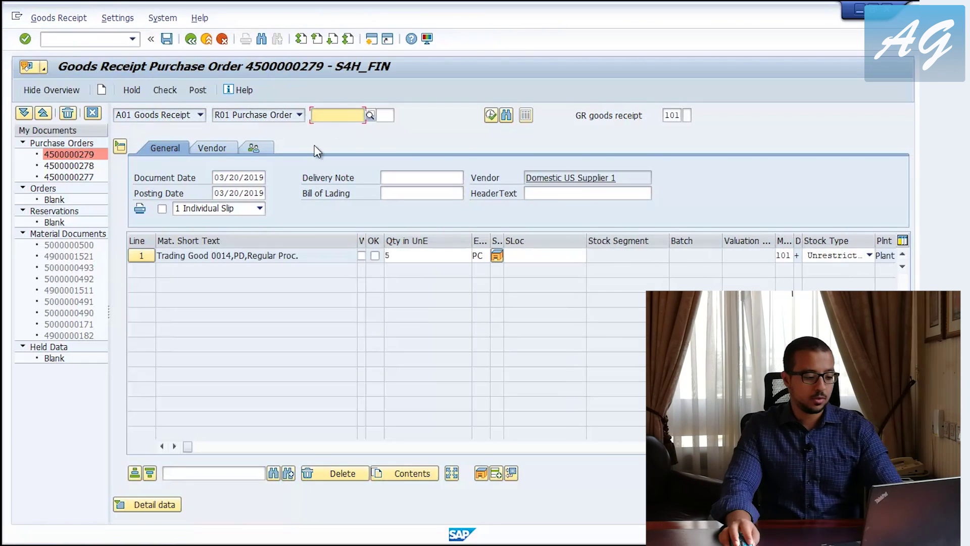
{"action": "left_click", "coordinate": [375, 256]}
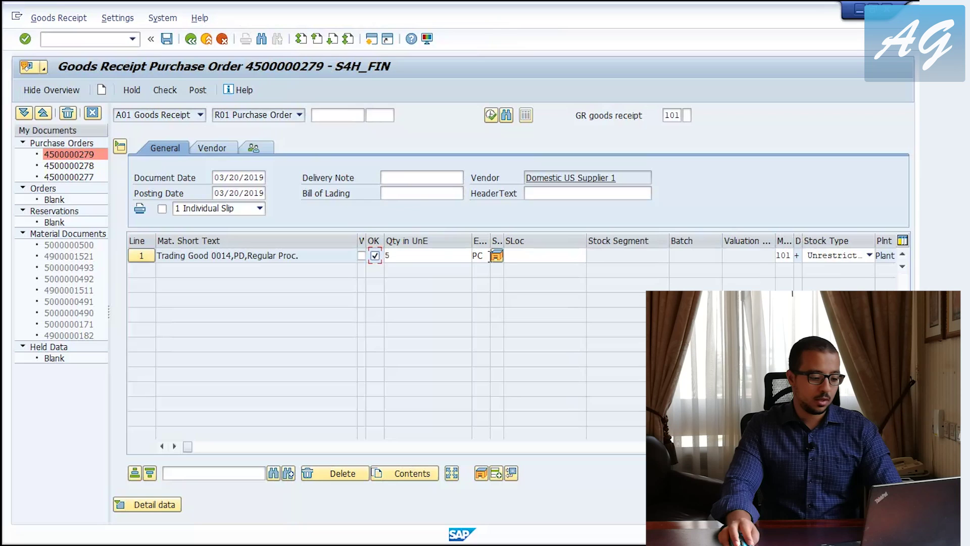
{"action": "left_click", "coordinate": [535, 256]}
{"action": "left_click", "coordinate": [542, 268]}
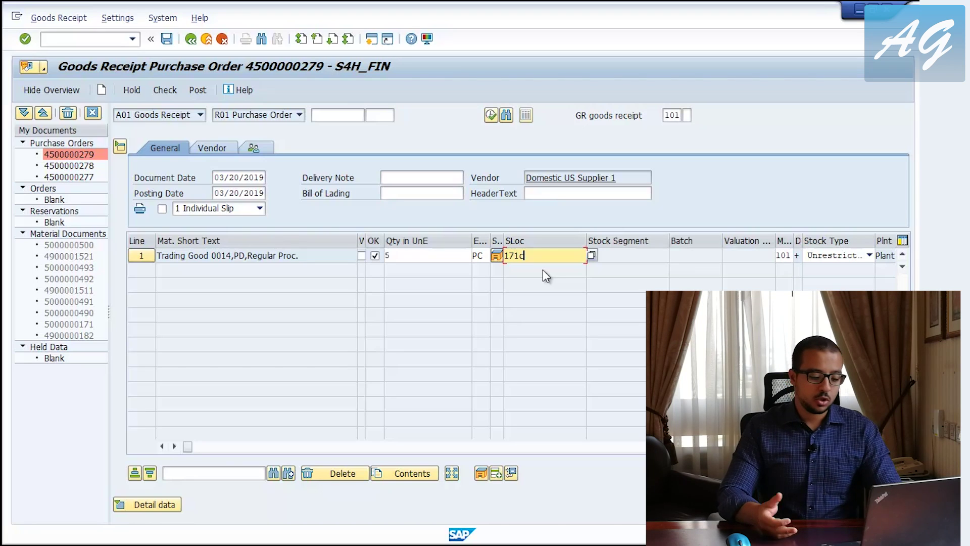
{"action": "key", "text": "Return"}
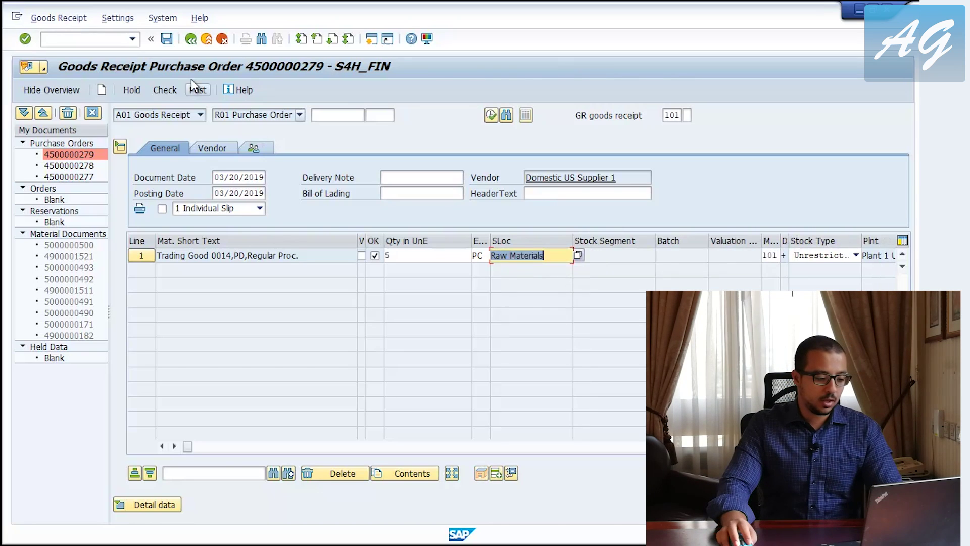
{"action": "left_click", "coordinate": [197, 90]}
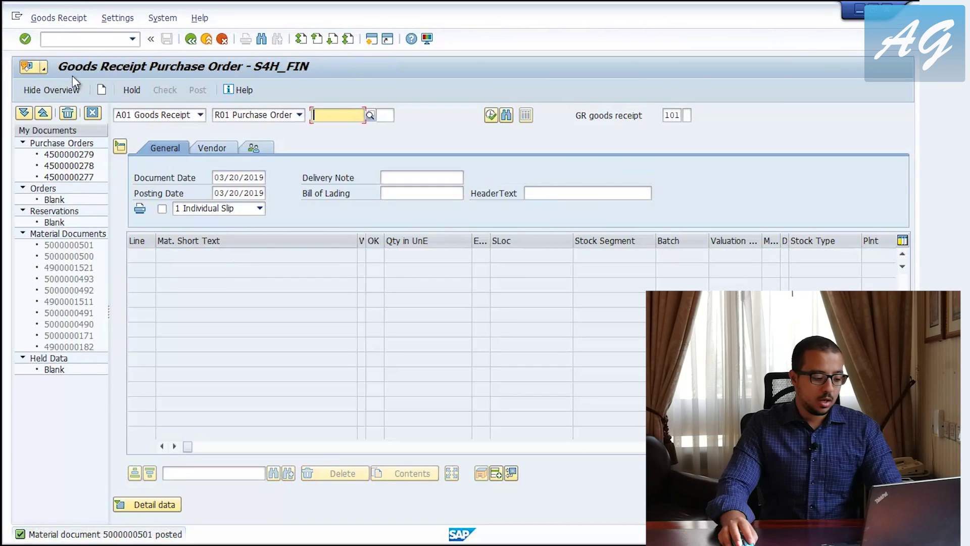
- Start transaction MM03 in a new session and call up material 21
{"action": "left_click", "coordinate": [89, 40]}
{"action": "type", "text": "/omm"}
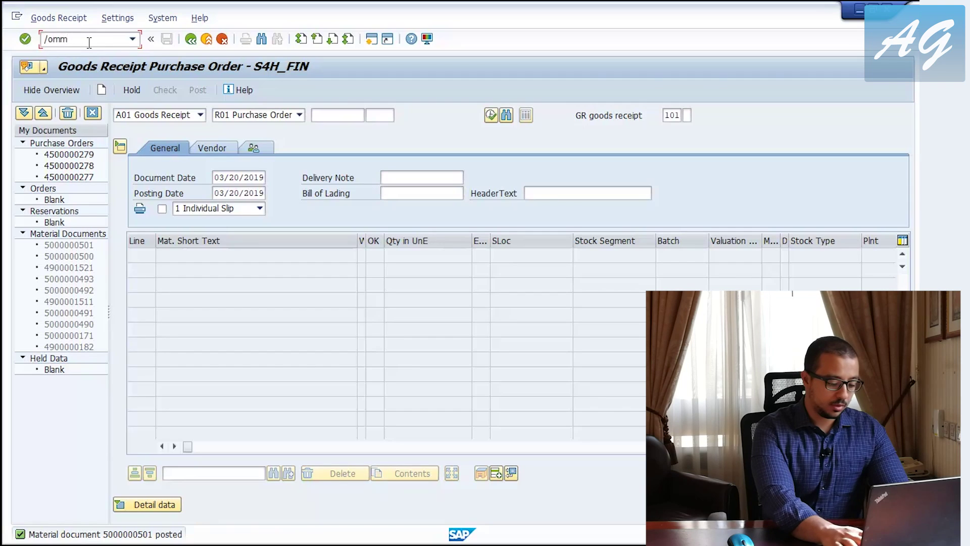
{"action": "type", "text": "03"}
{"action": "key", "text": "Return"}
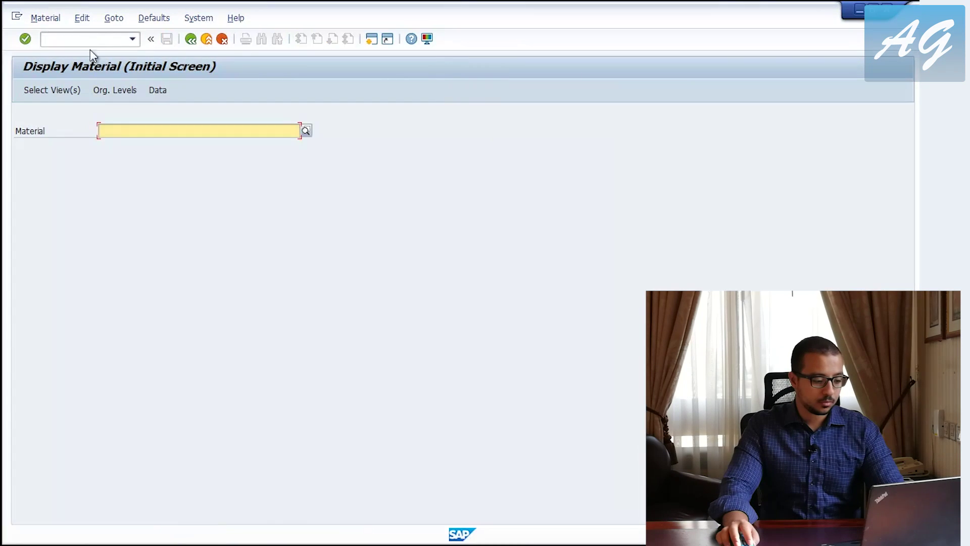
{"action": "key", "text": "BackSpace"}
{"action": "type", "text": "21"}
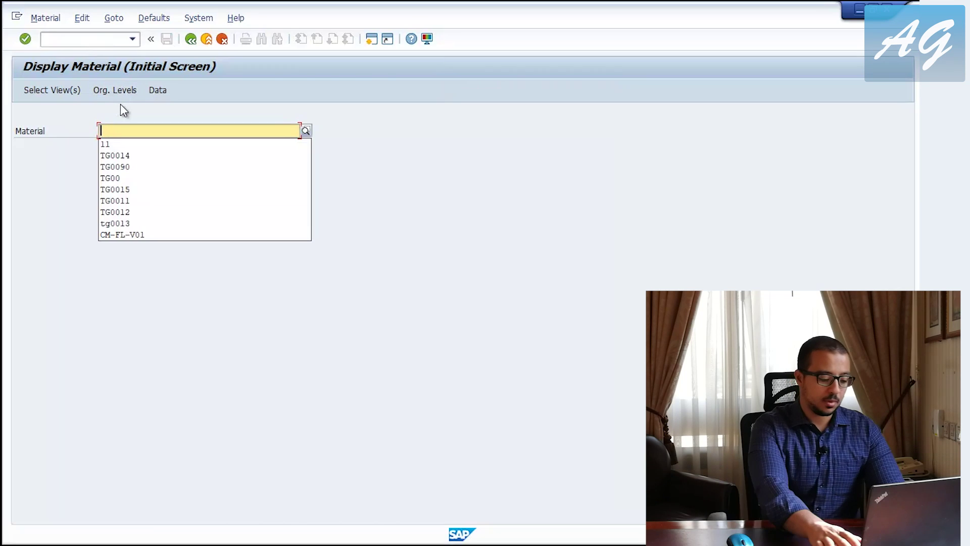
{"action": "key", "text": "Return"}
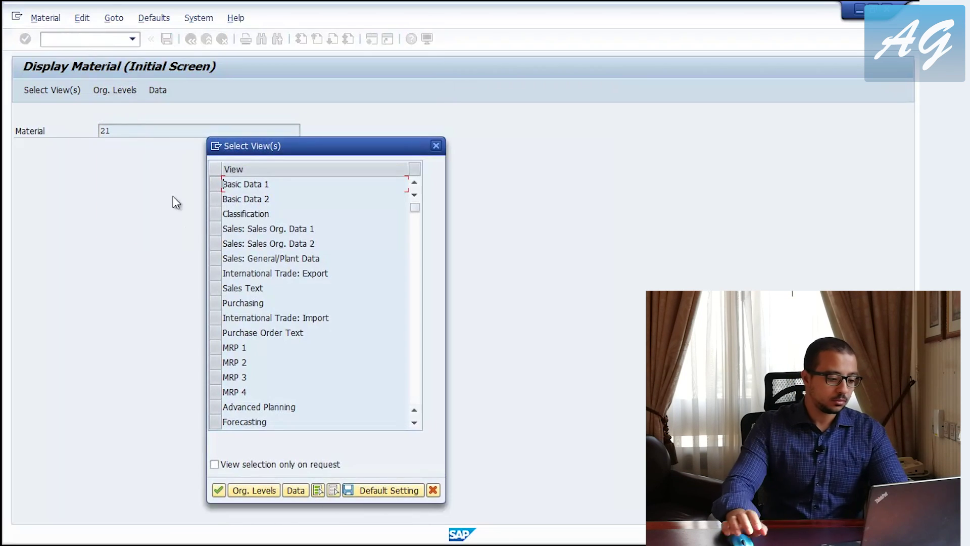
- Display the Accounting 1 view of material 21 for plant 1710
{"action": "left_click", "coordinate": [289, 483]}
{"action": "left_click", "coordinate": [224, 168]}
{"action": "left_click", "coordinate": [227, 183]}
{"action": "left_click", "coordinate": [307, 242]}
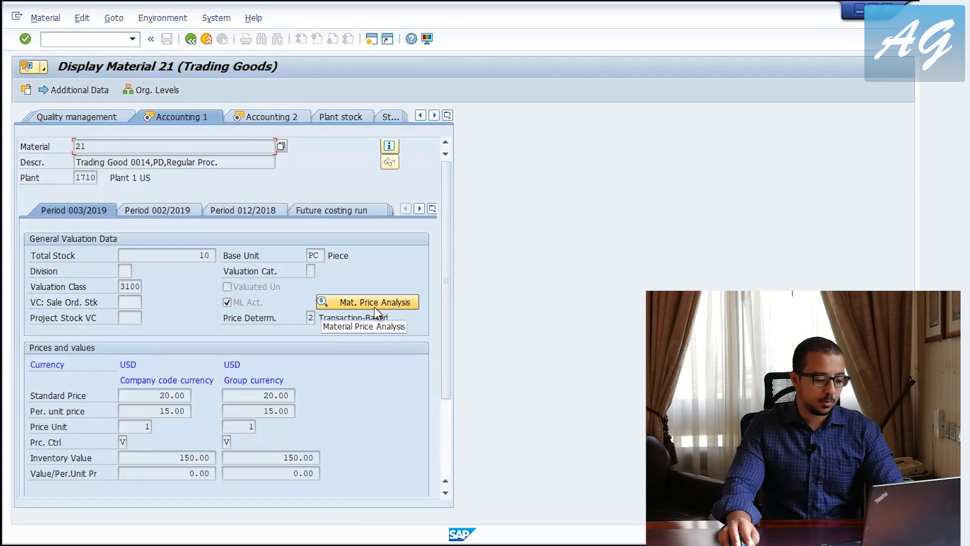
- Open the Material Price Analysis for material 21 and examine the new price after each goods receipt
{"action": "scroll", "coordinate": [375, 382], "scroll_direction": "down", "scroll_amount": 2}
{"action": "left_click", "coordinate": [372, 193]}
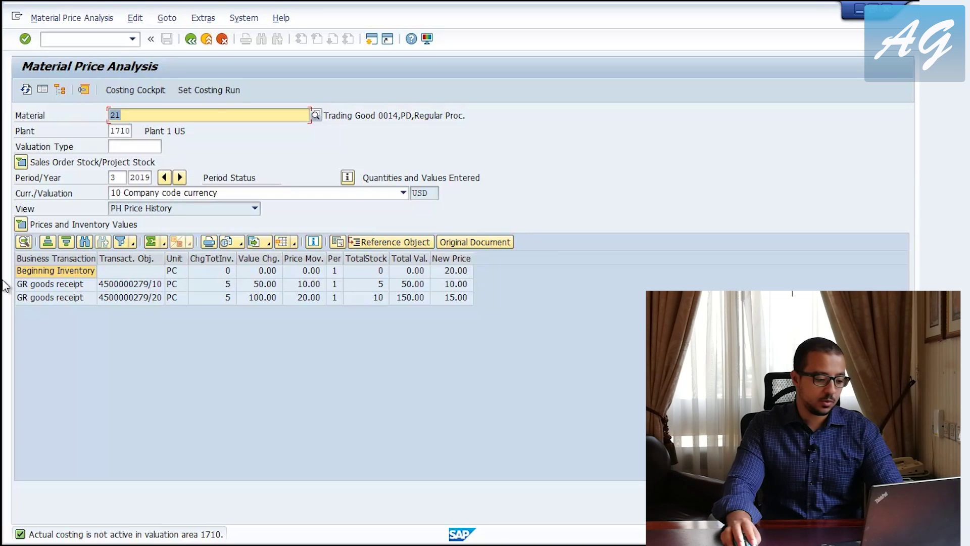
{"action": "left_click", "coordinate": [40, 271]}
{"action": "left_click", "coordinate": [38, 284]}
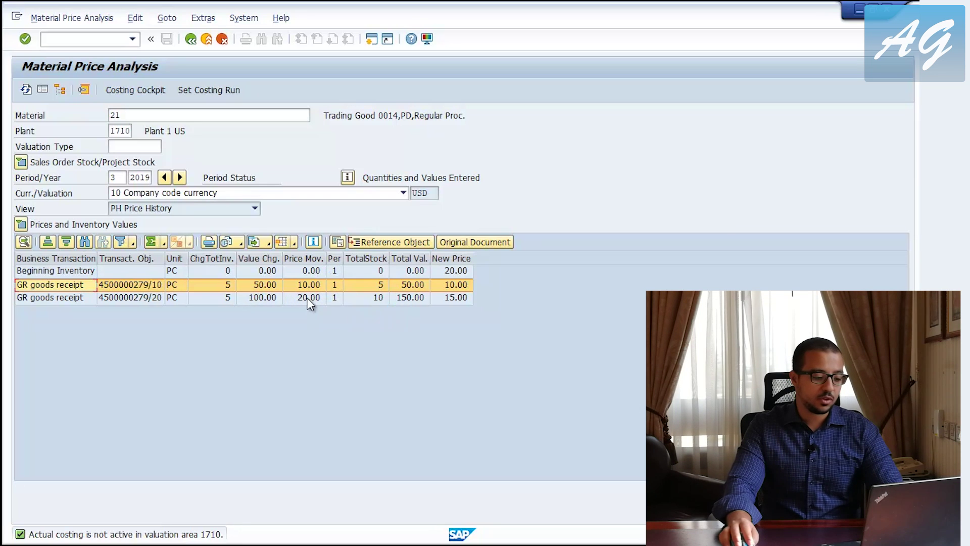
{"action": "left_click", "coordinate": [455, 299]}
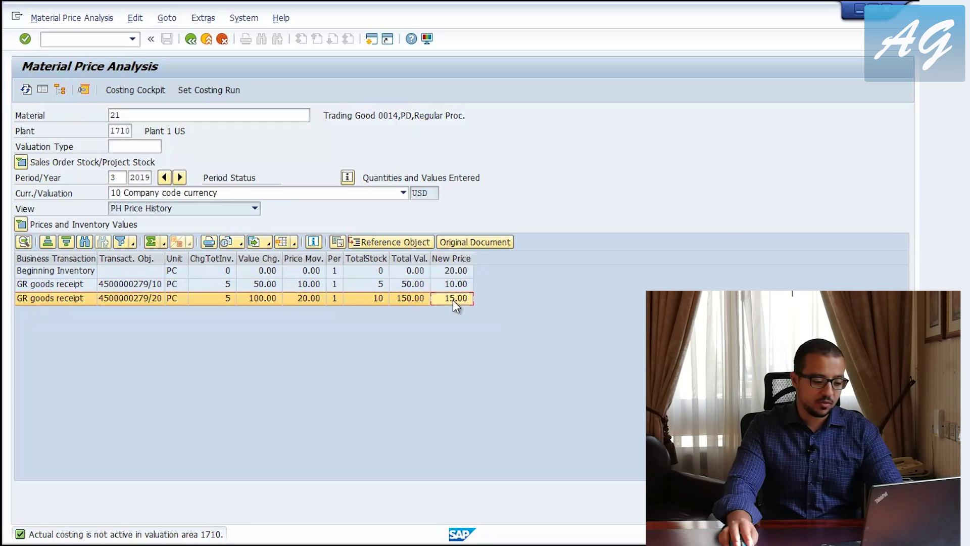
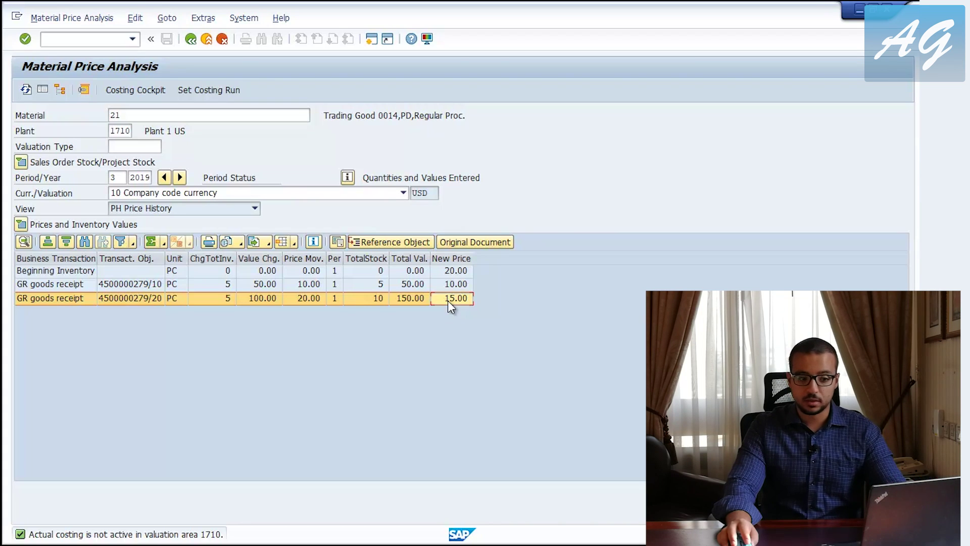
- Return to the Goods Receipt Purchase Order session and change the transaction to A07 Goods Issue
{"action": "mouse_move", "coordinate": [893, 273]}
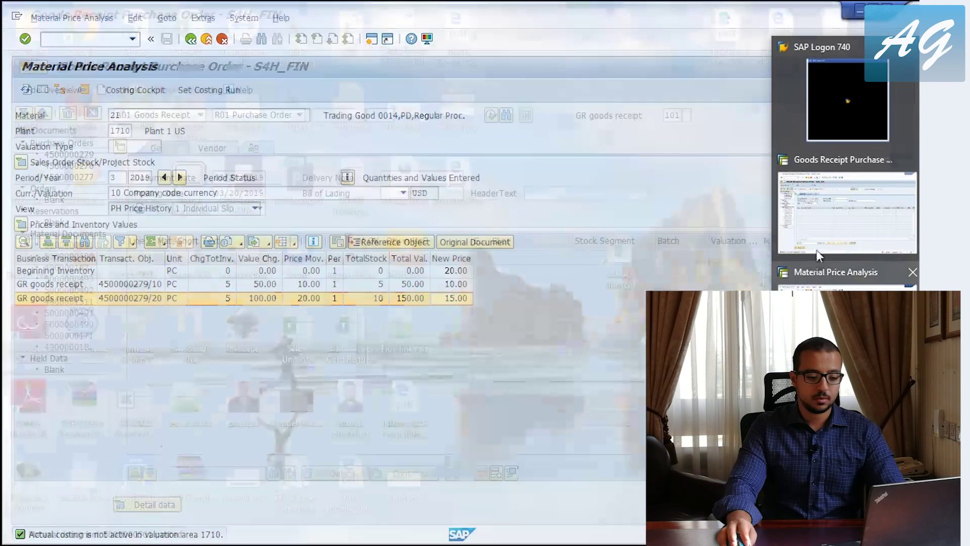
{"action": "left_click", "coordinate": [830, 223]}
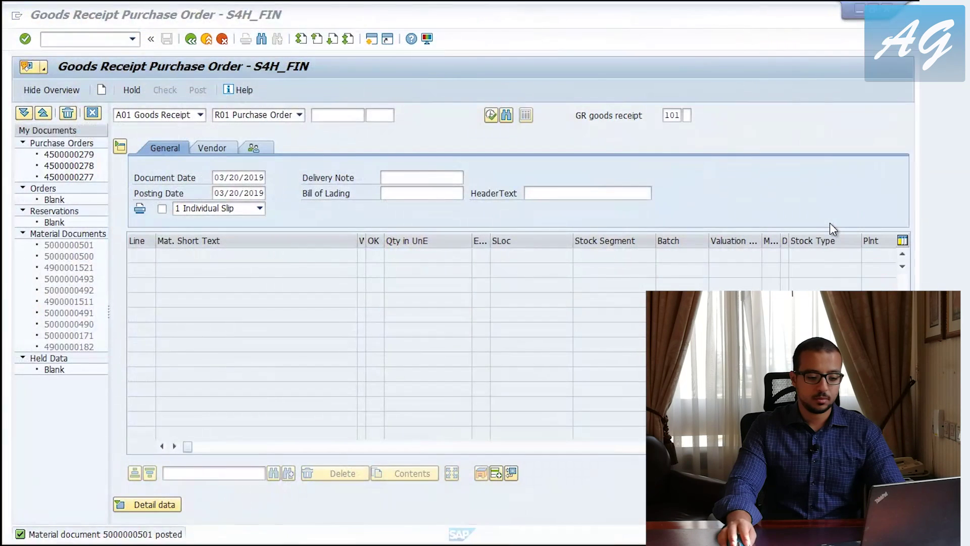
{"action": "left_click", "coordinate": [184, 117]}
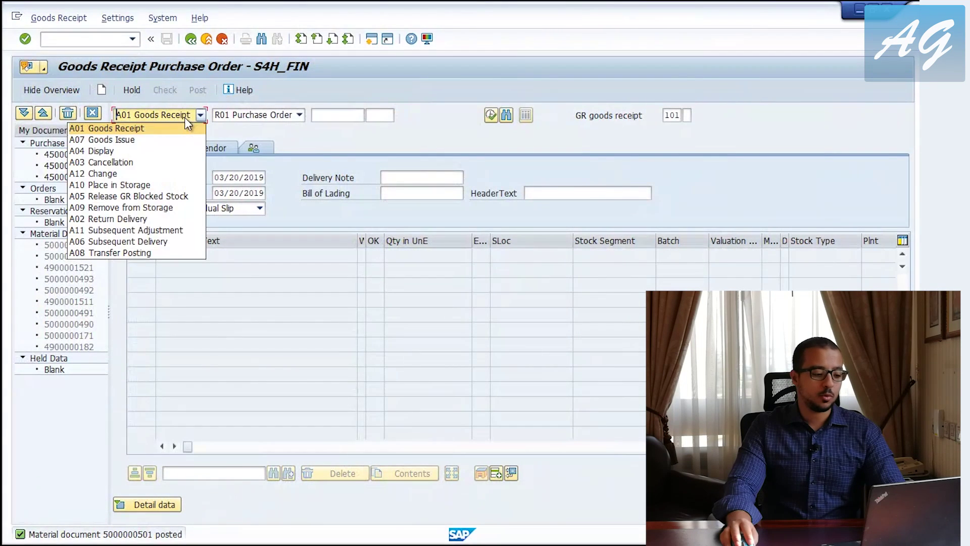
{"action": "left_click", "coordinate": [174, 137]}
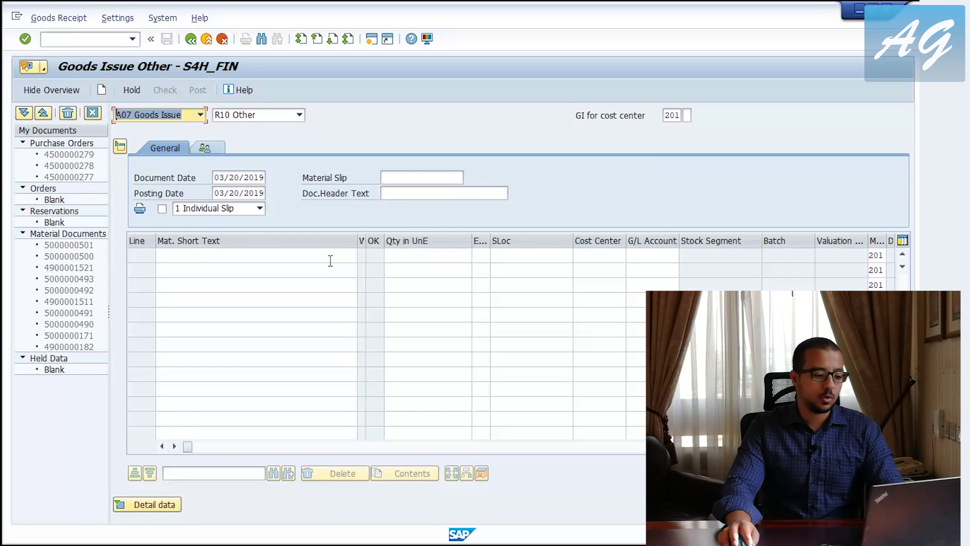
- Enter material 21 with a quantity of 6 in the first line of the goods issue
{"action": "left_click", "coordinate": [330, 260]}
{"action": "type", "text": "21"}
{"action": "key", "text": "BackSpace"}
{"action": "key", "text": "BackSpace"}
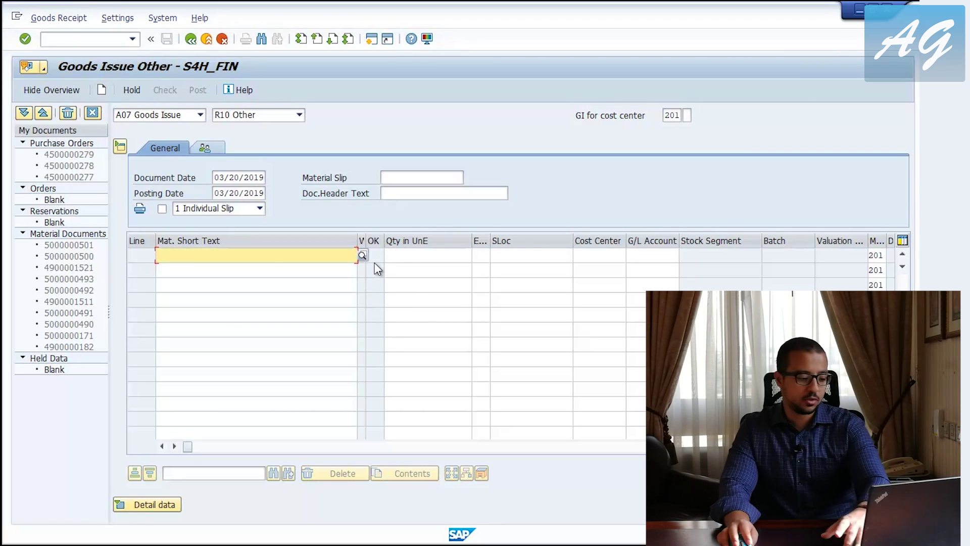
{"action": "type", "text": "21"}
{"action": "key", "text": "Return"}
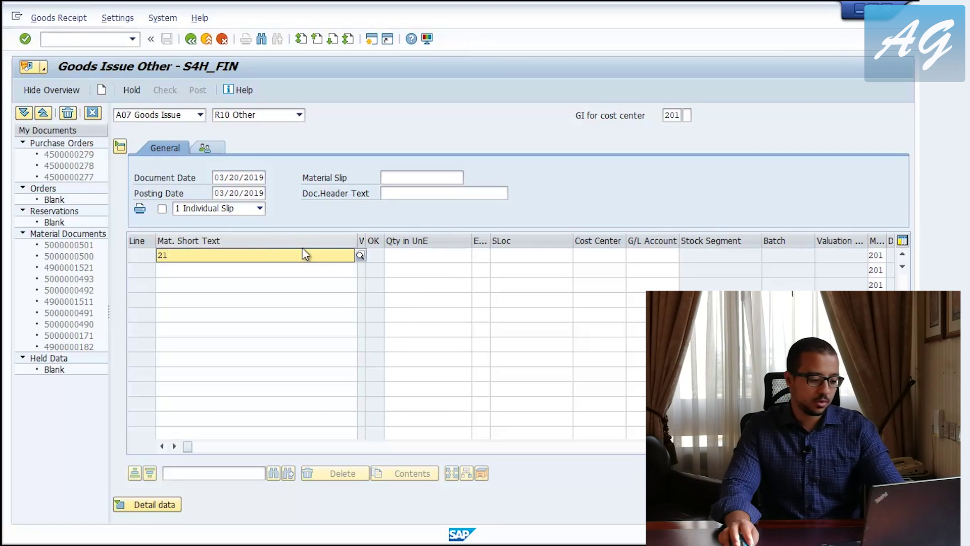
{"action": "left_click", "coordinate": [432, 256]}
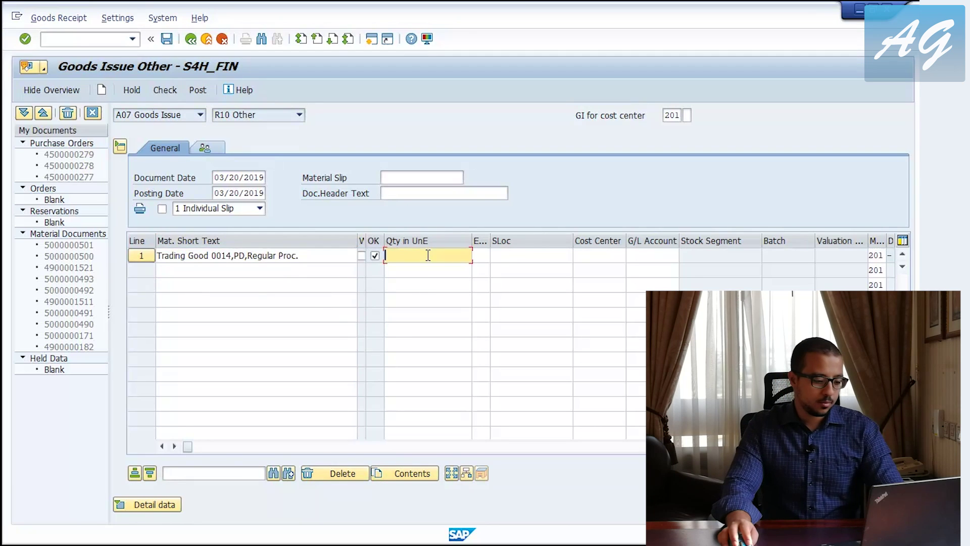
{"action": "type", "text": "6"}
- Assign storage location 171c and cost center 17101601 to line 1 and post the goods issue
{"action": "left_click", "coordinate": [511, 255]}
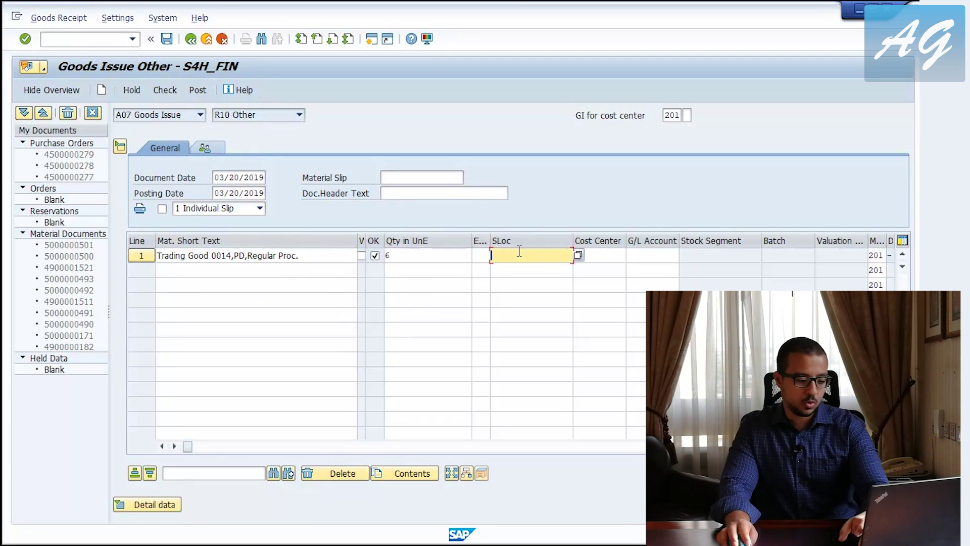
{"action": "type", "text": "171c"}
{"action": "left_click", "coordinate": [623, 258]}
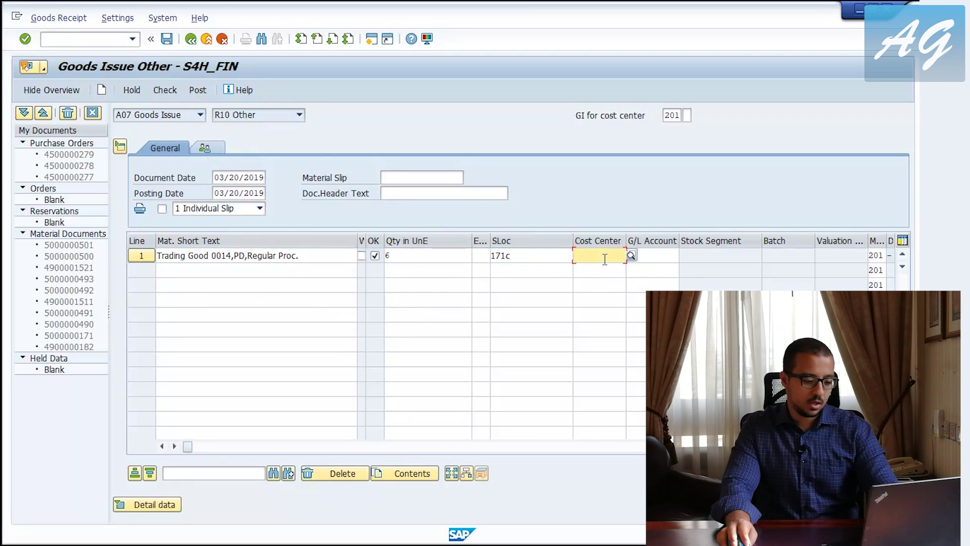
{"action": "type", "text": "17101601"}
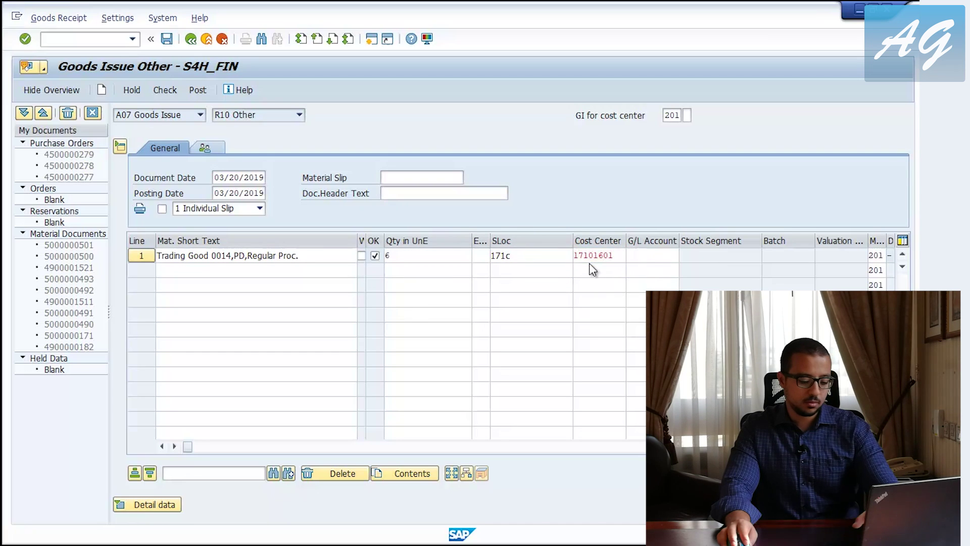
{"action": "key", "text": "Return"}
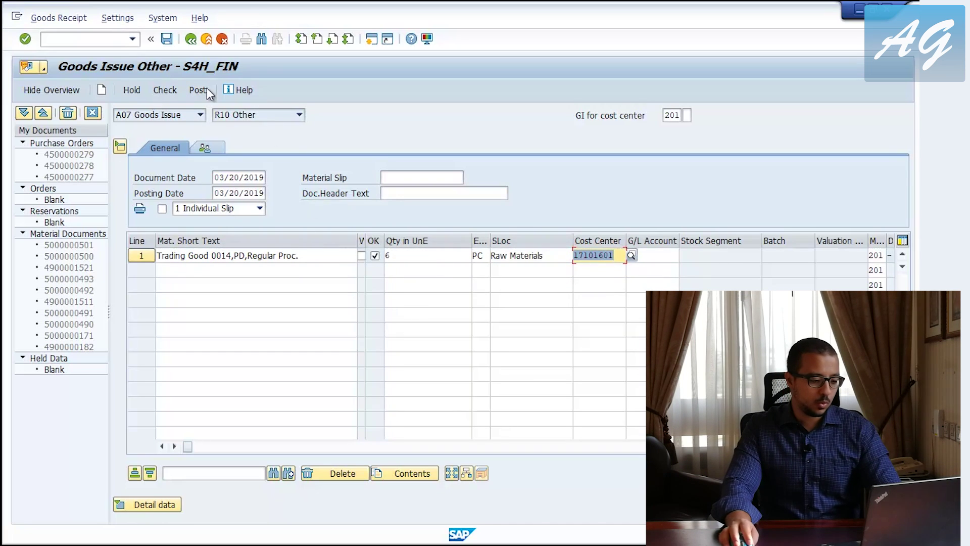
{"action": "left_click", "coordinate": [190, 85]}
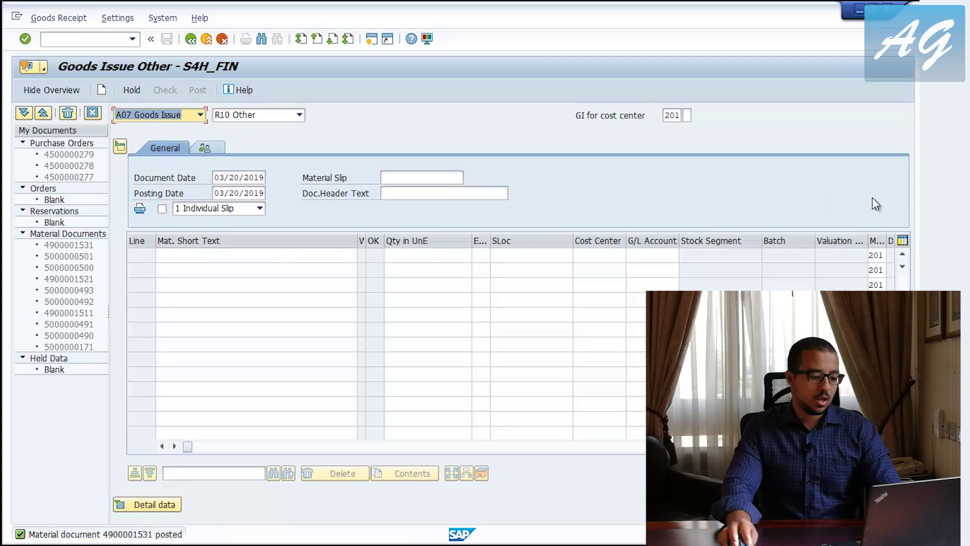
- Refresh the Material Price Analysis in its session and compare the goods issue valuation with the two goods receipts
{"action": "left_click", "coordinate": [834, 238]}
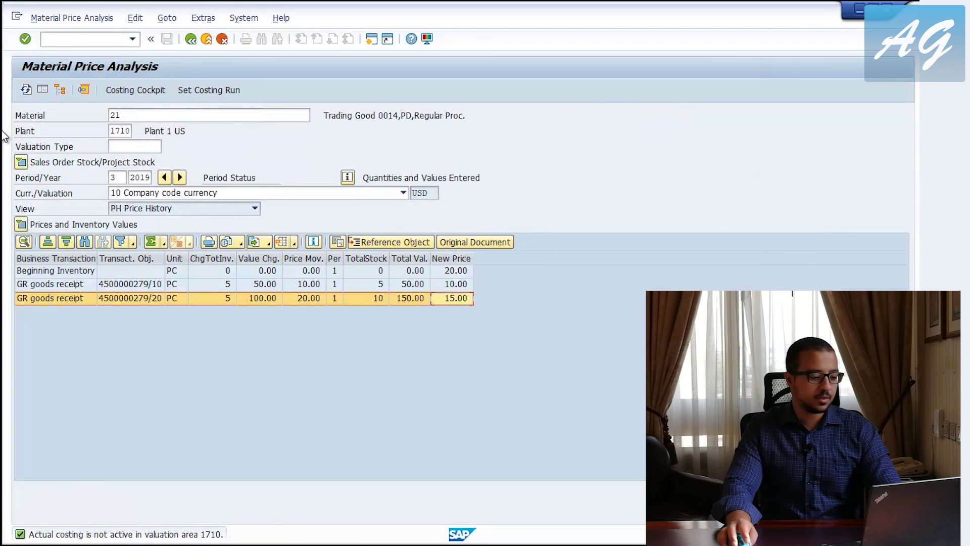
{"action": "left_click", "coordinate": [26, 89]}
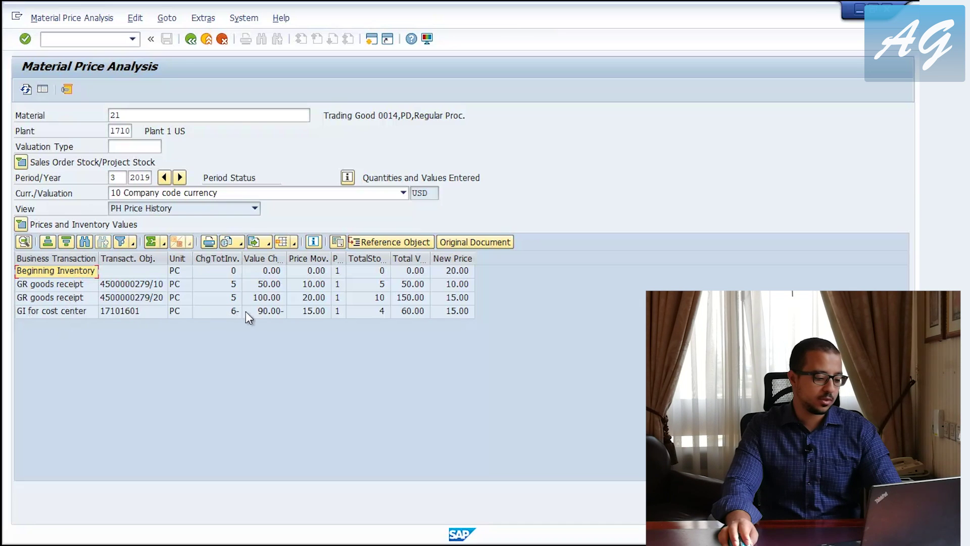
{"action": "left_click", "coordinate": [451, 303]}
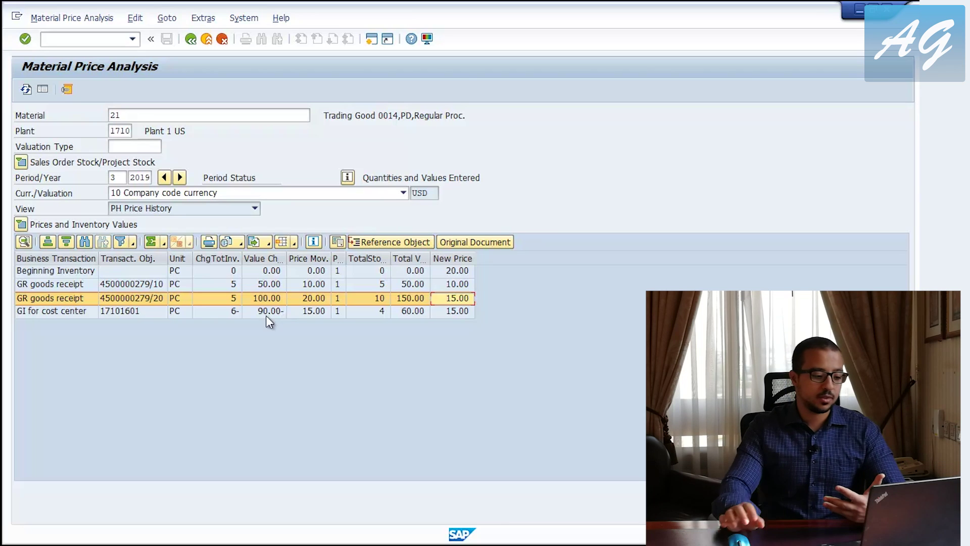
{"action": "left_click", "coordinate": [231, 285]}
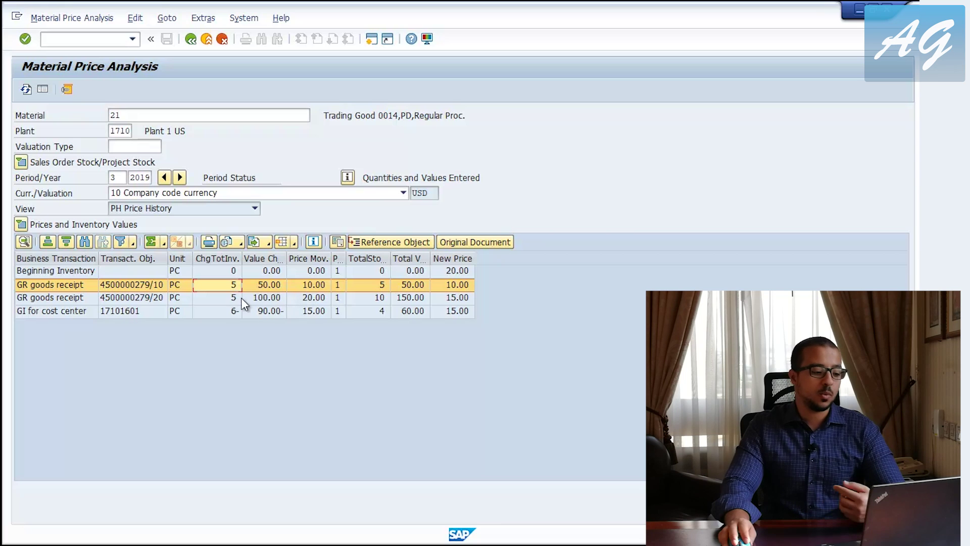
{"action": "left_click", "coordinate": [278, 298]}
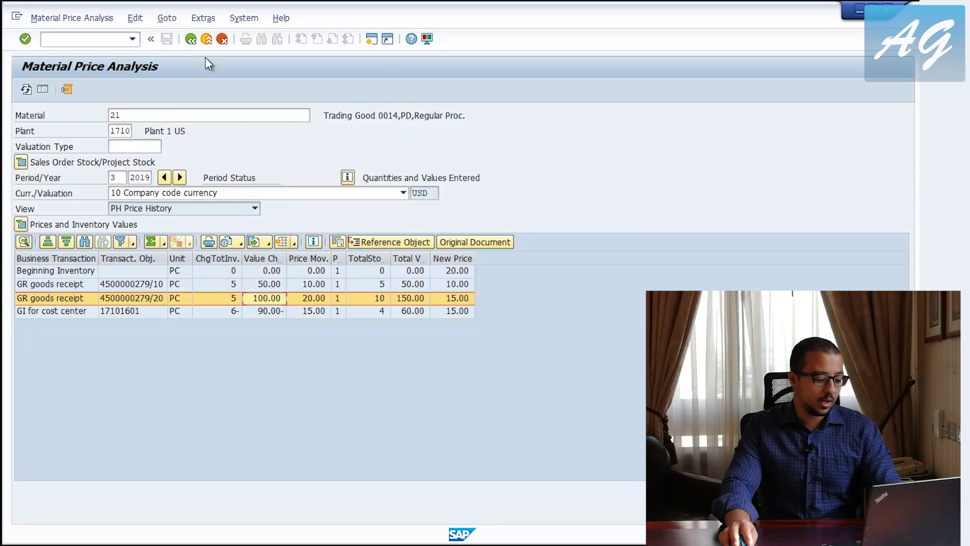
- Exit the goods issue transaction and expand the SAP menu through Logistics, Materials Management and Valuation to Balance Sheet Valuation
{"action": "key", "text": "F10"}
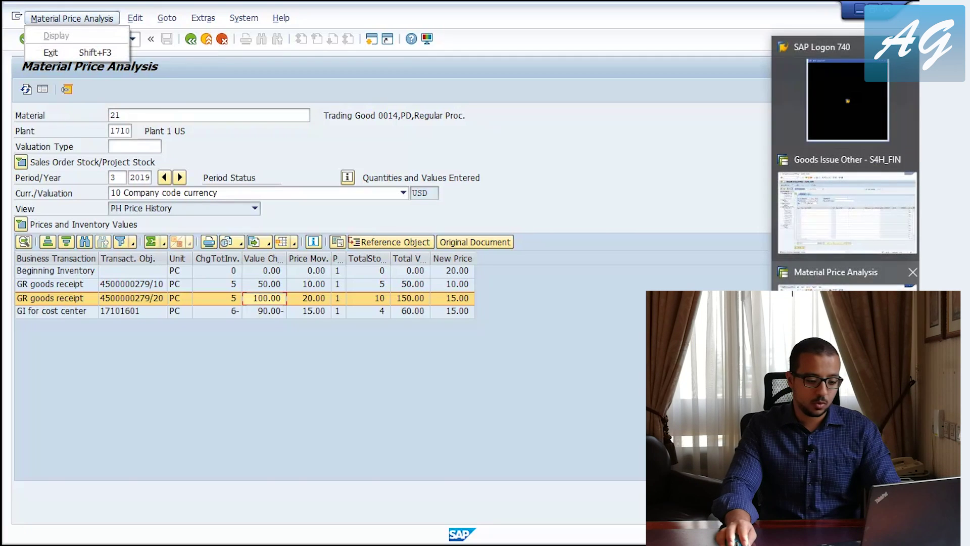
{"action": "left_click", "coordinate": [835, 227]}
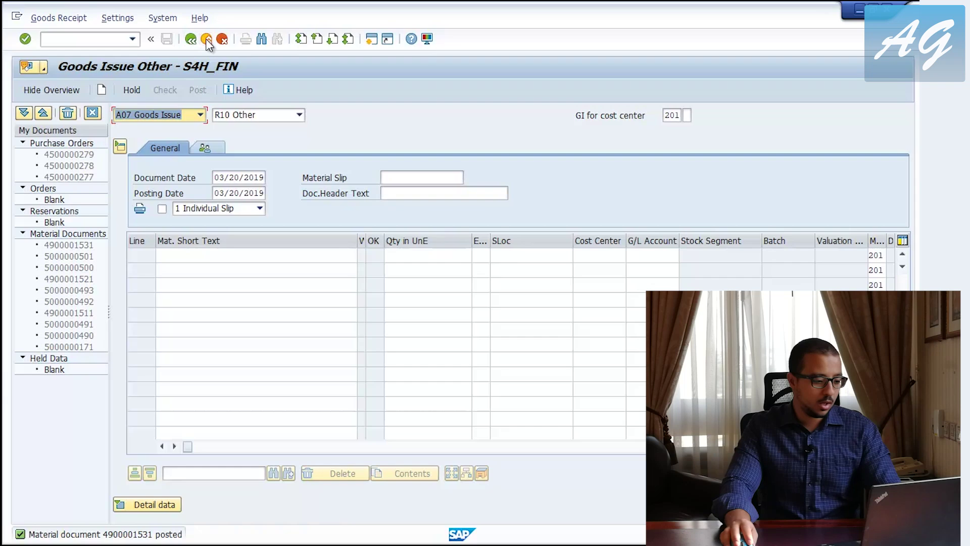
{"action": "left_click", "coordinate": [221, 39]}
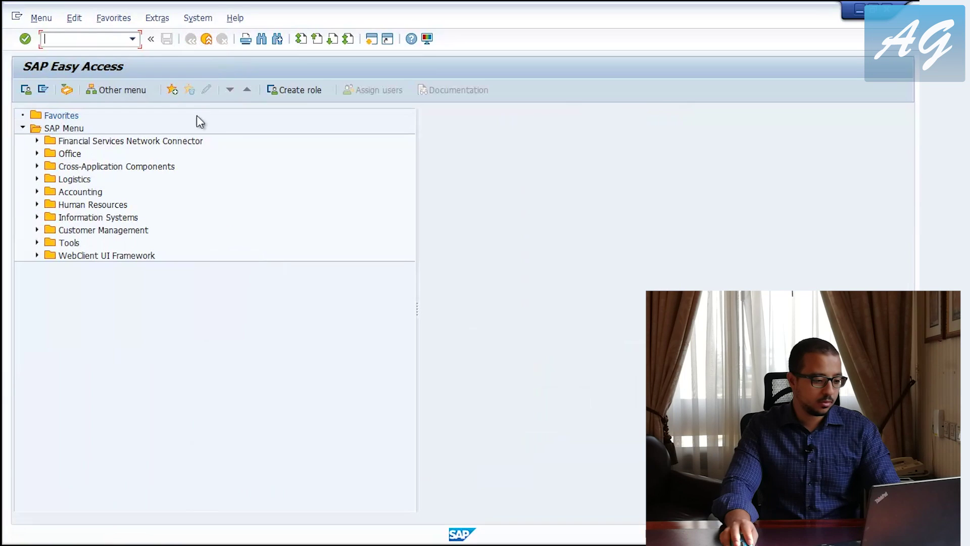
{"action": "left_click", "coordinate": [38, 180]}
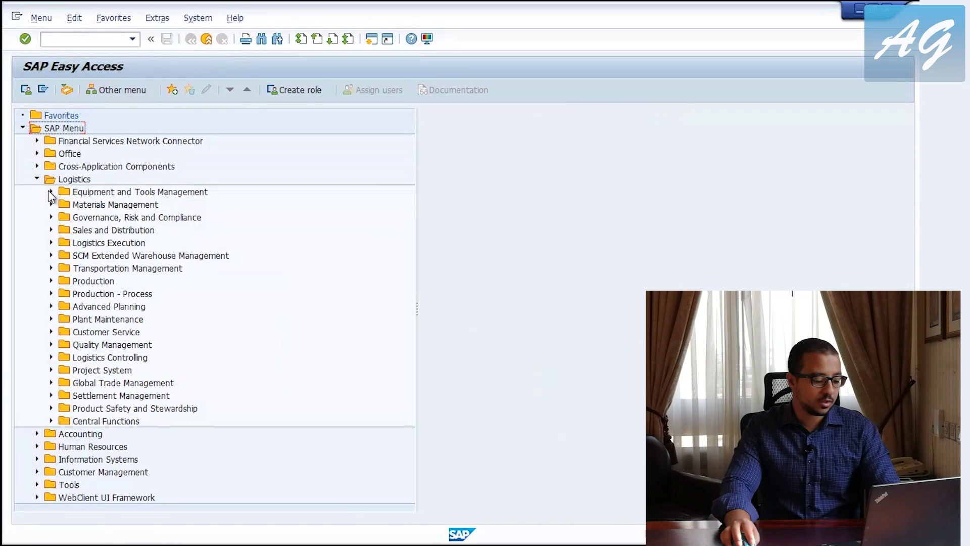
{"action": "left_click", "coordinate": [52, 205]}
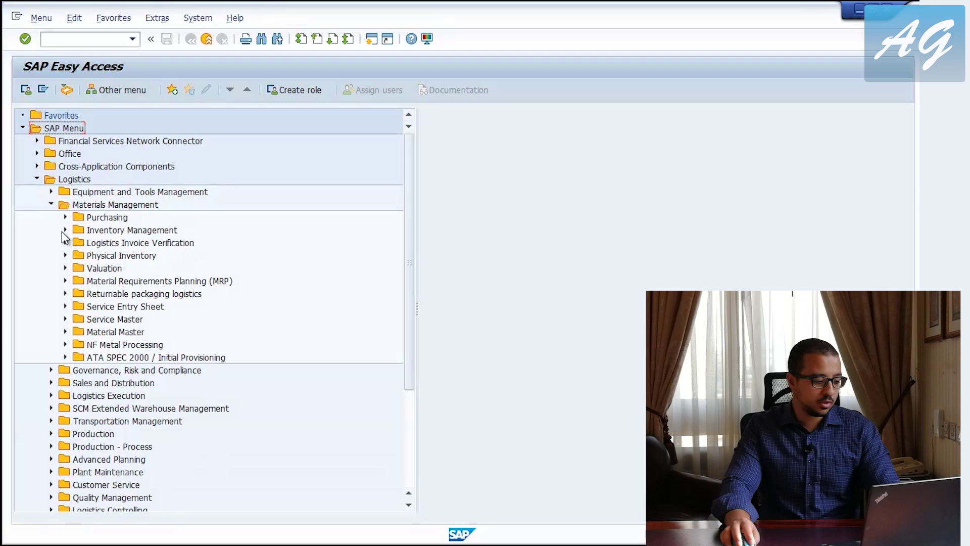
{"action": "left_click", "coordinate": [66, 268]}
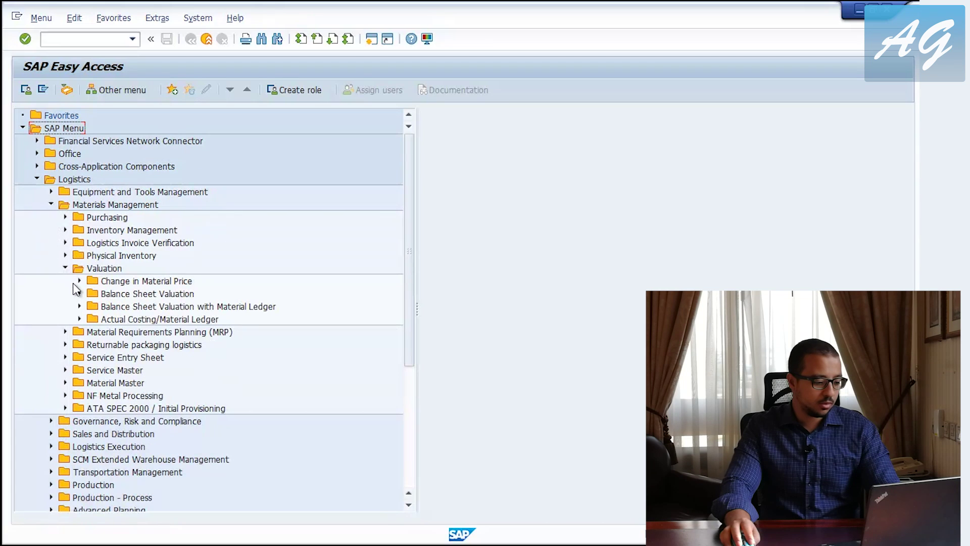
{"action": "left_click", "coordinate": [110, 296]}
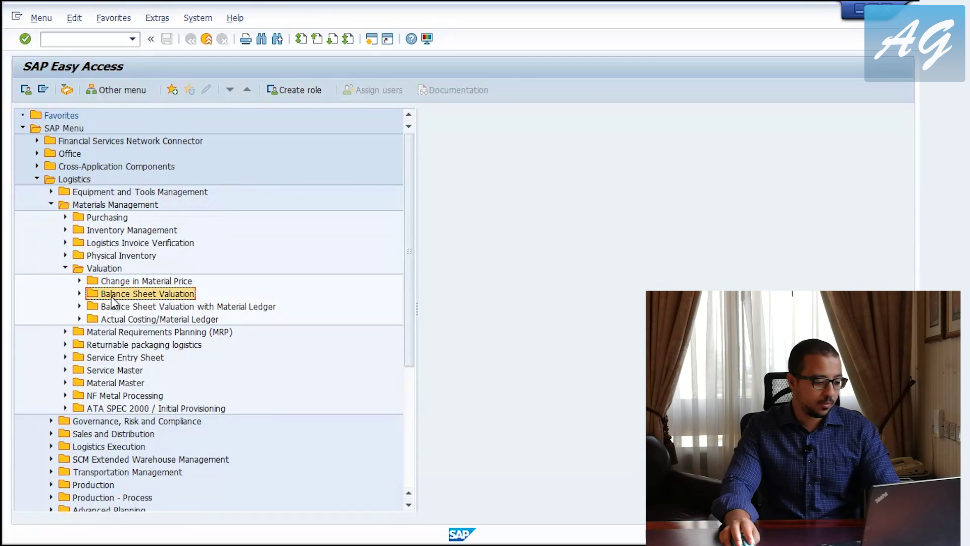
{"action": "left_click", "coordinate": [79, 294]}
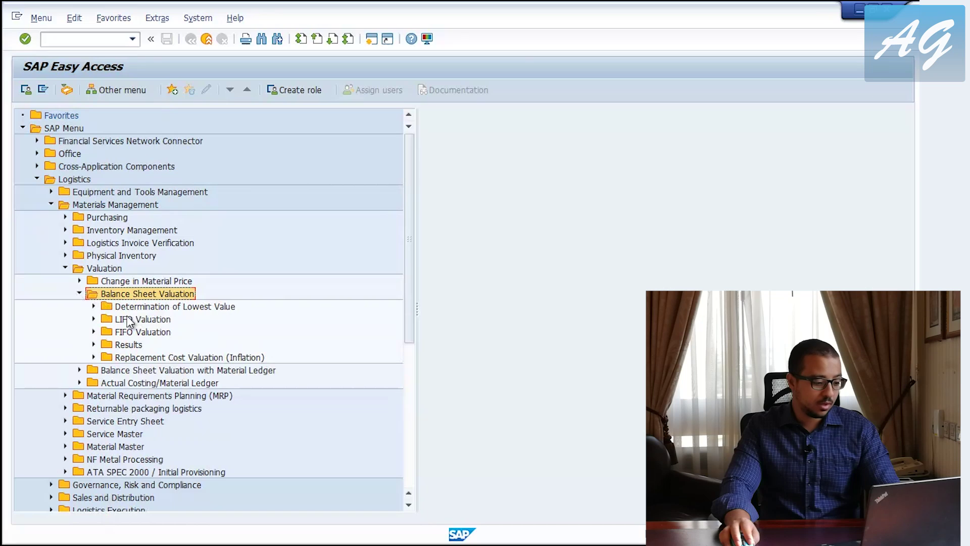
- Start MRF4 - Select Materials from the Prepare folder of FIFO Valuation
{"action": "left_click", "coordinate": [122, 332]}
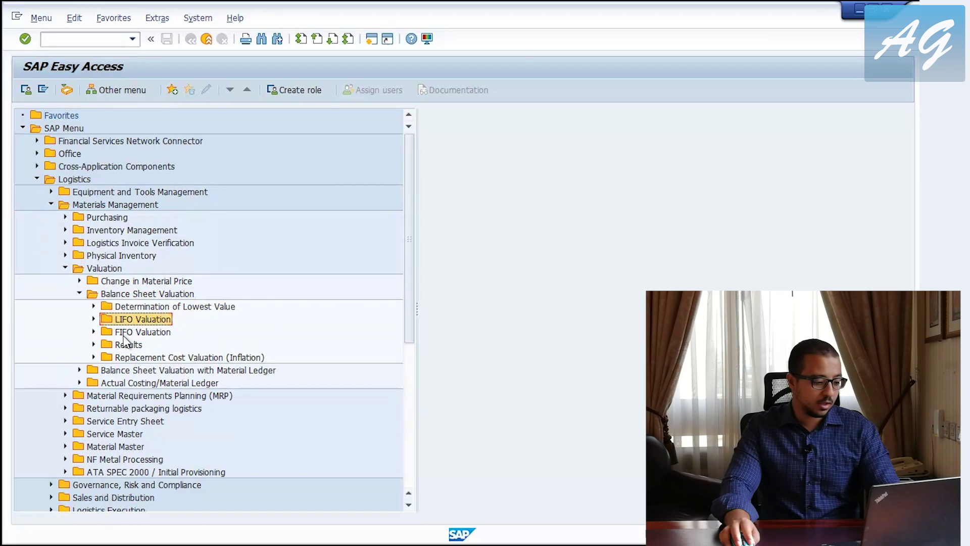
{"action": "left_click", "coordinate": [95, 332]}
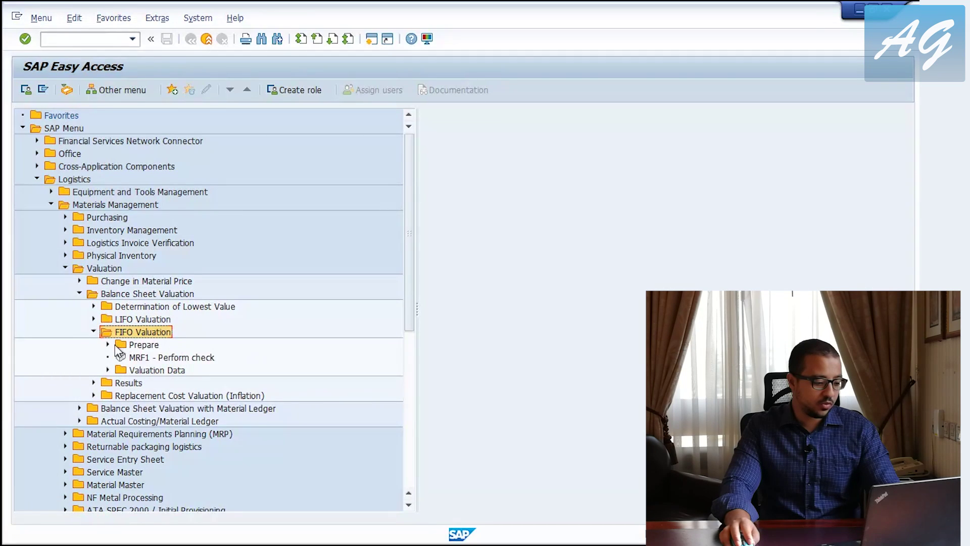
{"action": "left_click", "coordinate": [108, 344]}
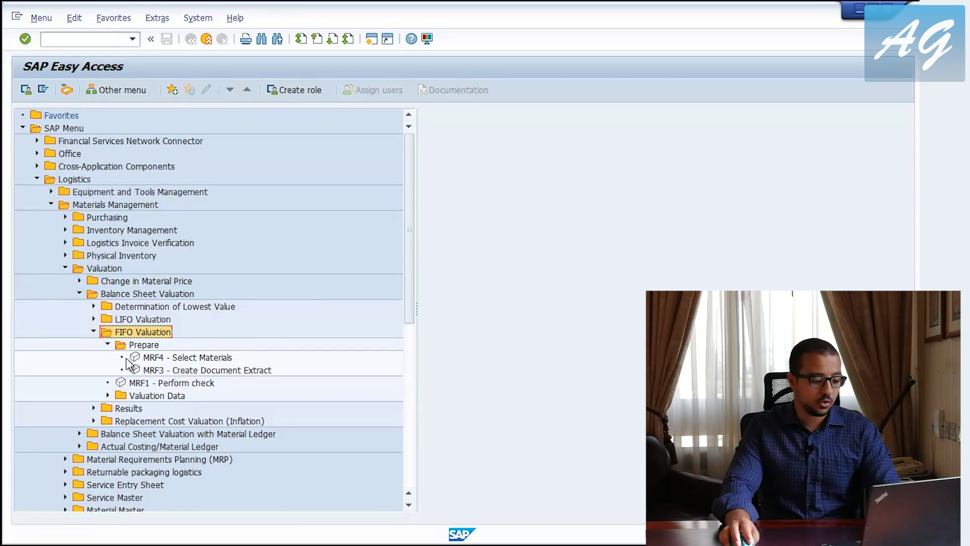
{"action": "double_click", "coordinate": [167, 358]}
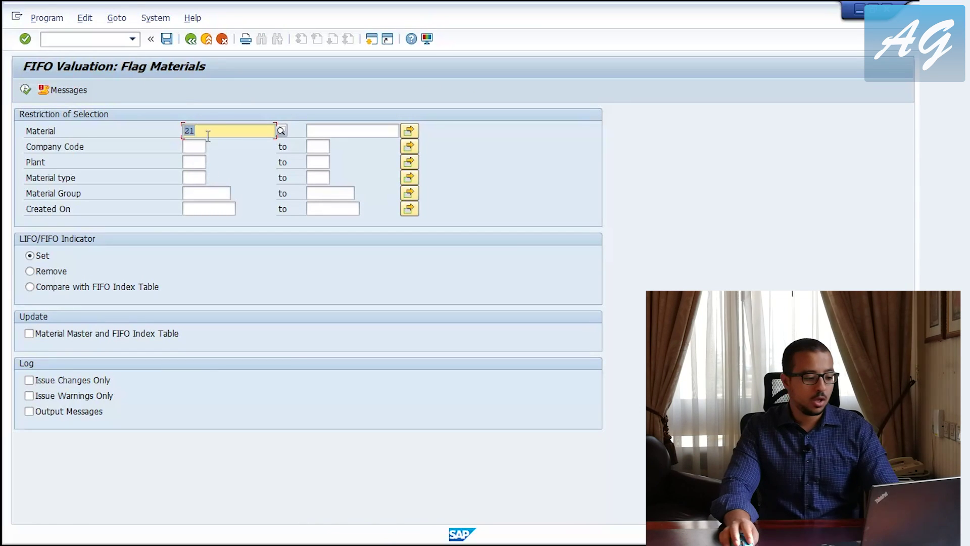
- Restrict the FIFO material selection to company code 1710 and plant 1710
{"action": "left_click", "coordinate": [192, 148]}
{"action": "type", "text": "1710"}
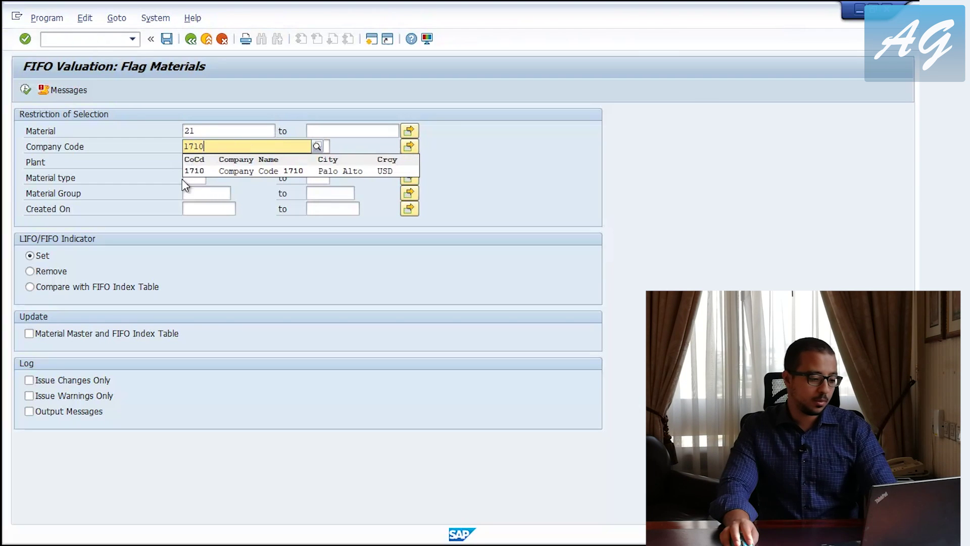
{"action": "left_click", "coordinate": [191, 162]}
{"action": "type", "text": "1710"}
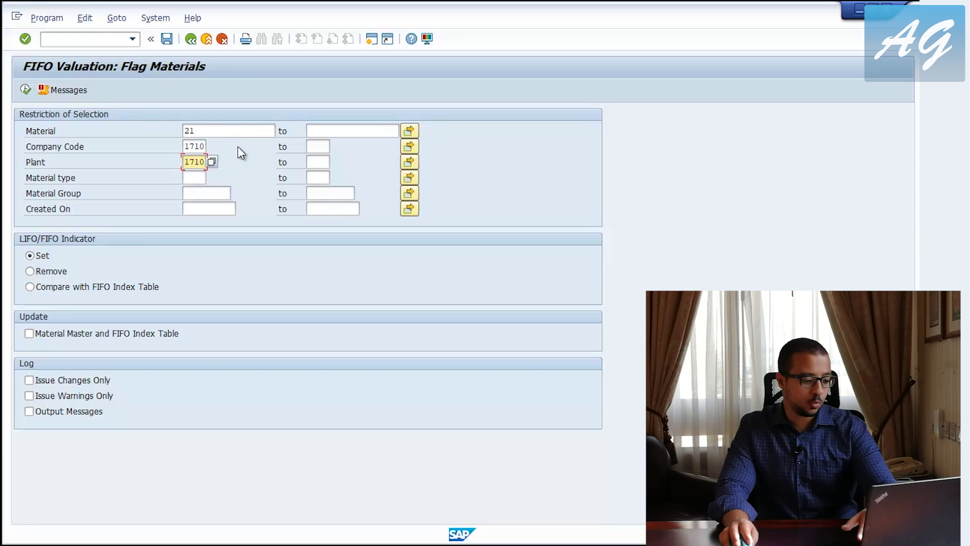
- Run the FIFO flagging of material 21 with the material master and FIFO index table update enabled, and return to the SAP menu
{"action": "key", "text": "Return"}
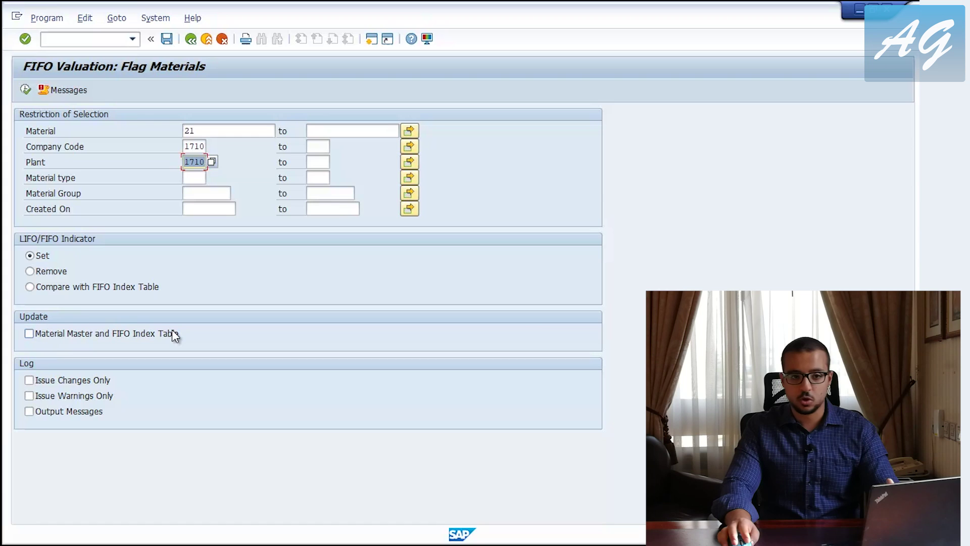
{"action": "left_click", "coordinate": [30, 334]}
{"action": "left_click", "coordinate": [25, 90]}
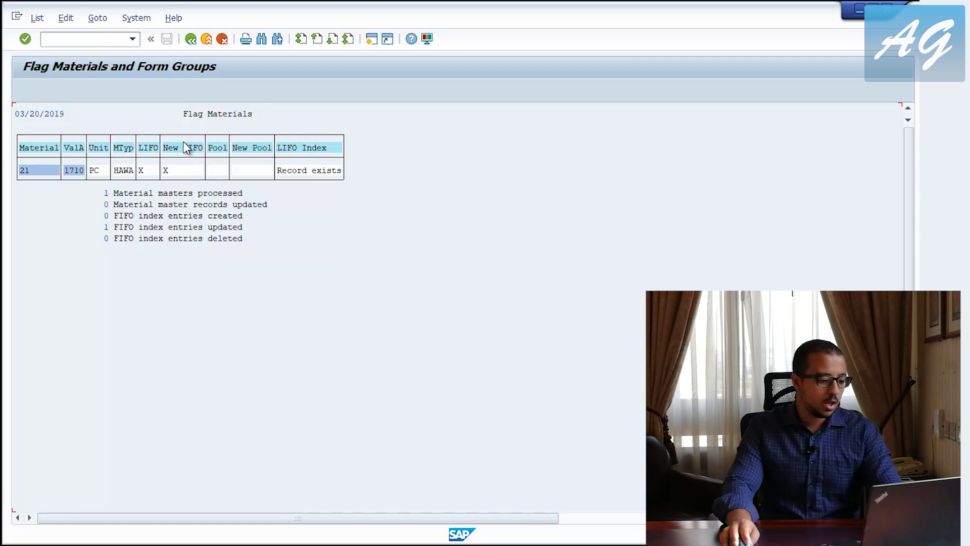
{"action": "left_click", "coordinate": [189, 38]}
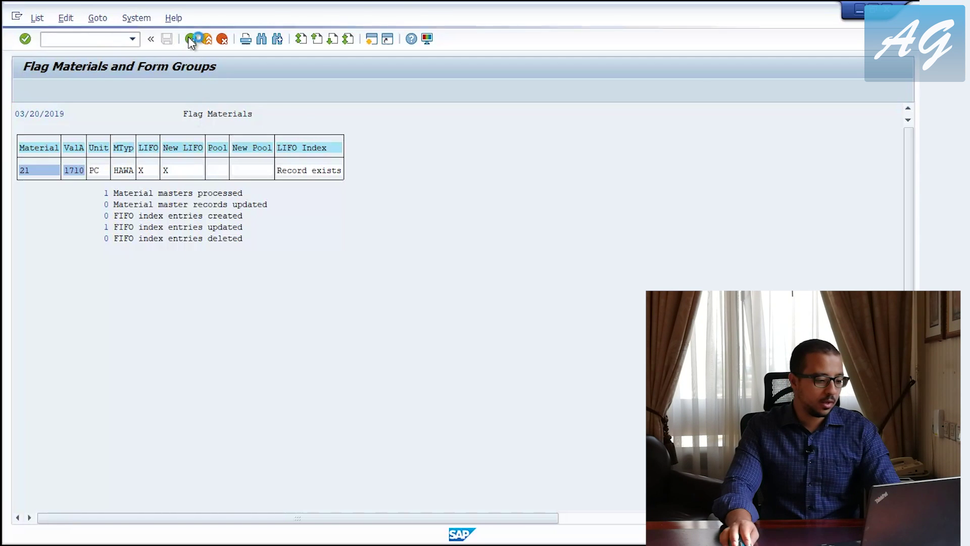
{"action": "left_click", "coordinate": [191, 39]}
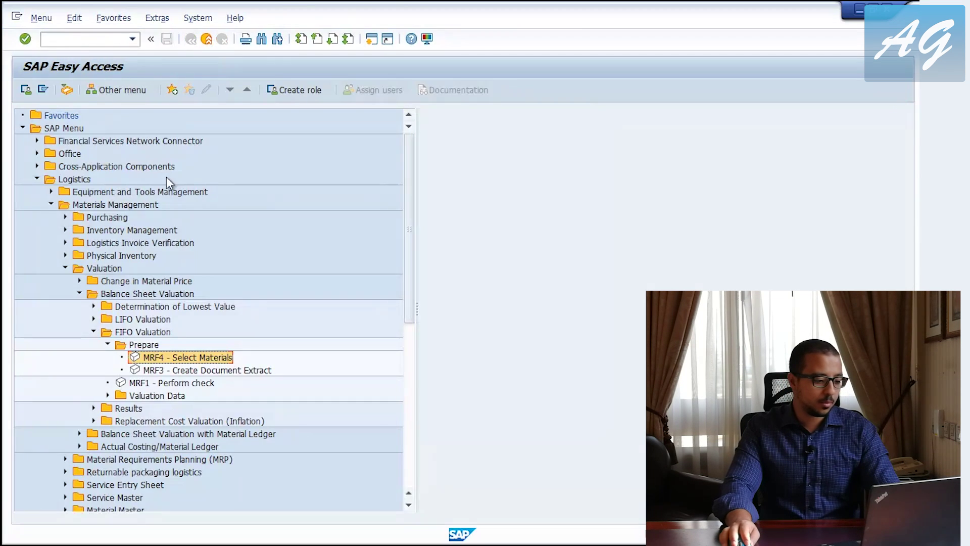
- Start MRF3 - Create Document Extract and restrict it to valuation area 1710 and material 21
{"action": "double_click", "coordinate": [167, 369]}
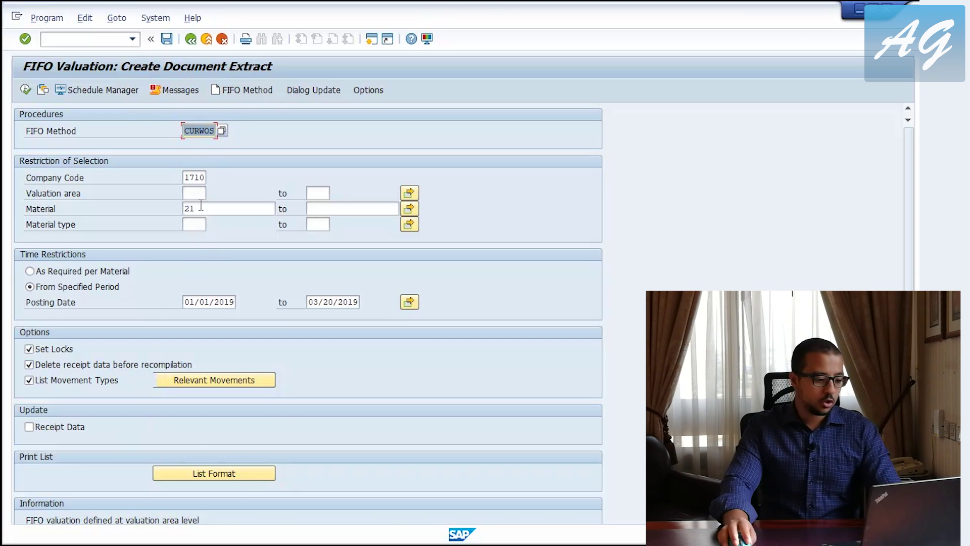
{"action": "left_click", "coordinate": [186, 193]}
{"action": "type", "text": "17"}
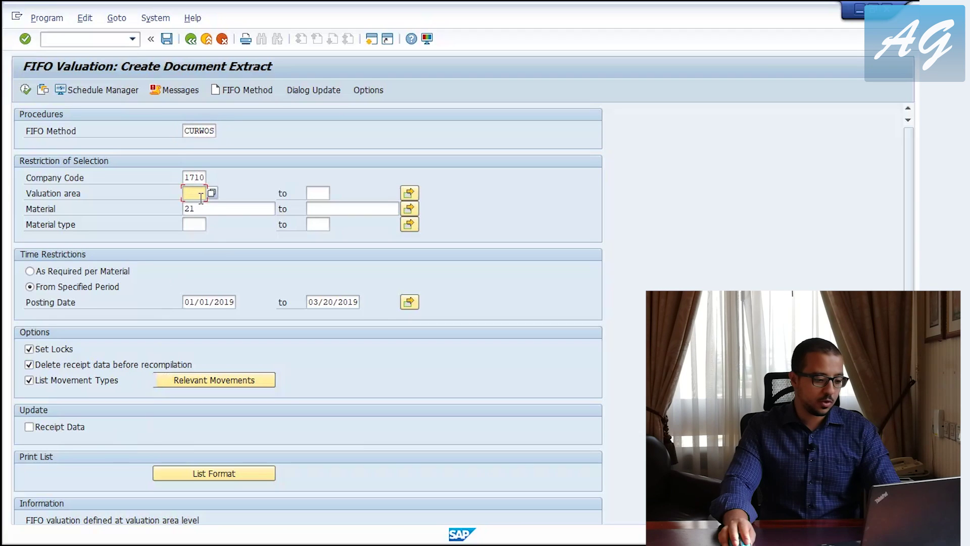
{"action": "type", "text": "10"}
{"action": "key", "text": "Tab"}
{"action": "type", "text": "21"}
{"action": "key", "text": "Tab"}
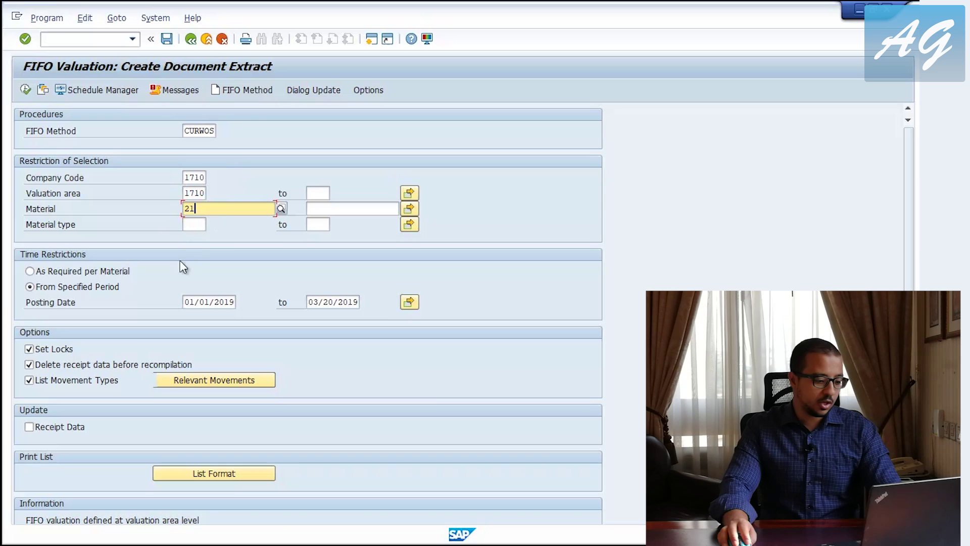
- Create the FIFO document extract with the receipt data update enabled, and return to the SAP menu
{"action": "left_click", "coordinate": [30, 427]}
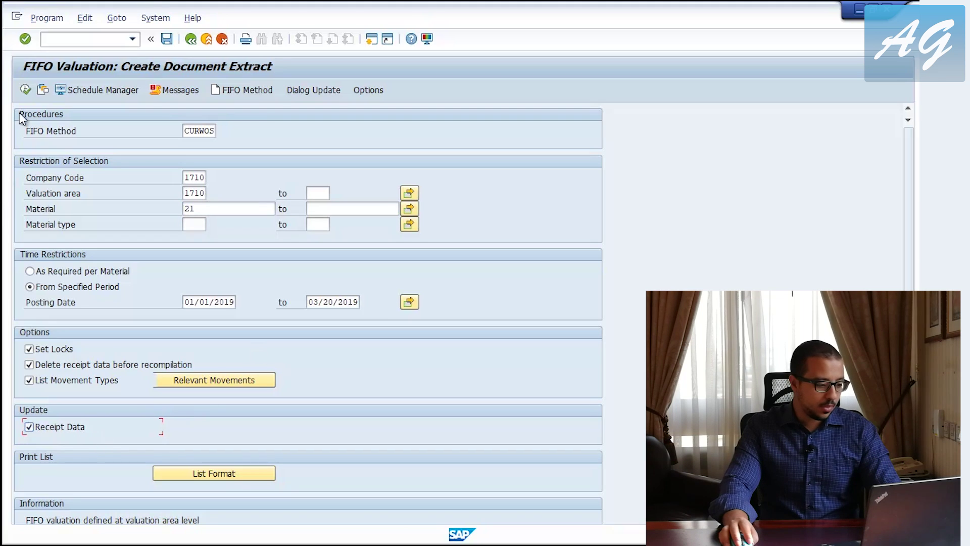
{"action": "left_click", "coordinate": [25, 90]}
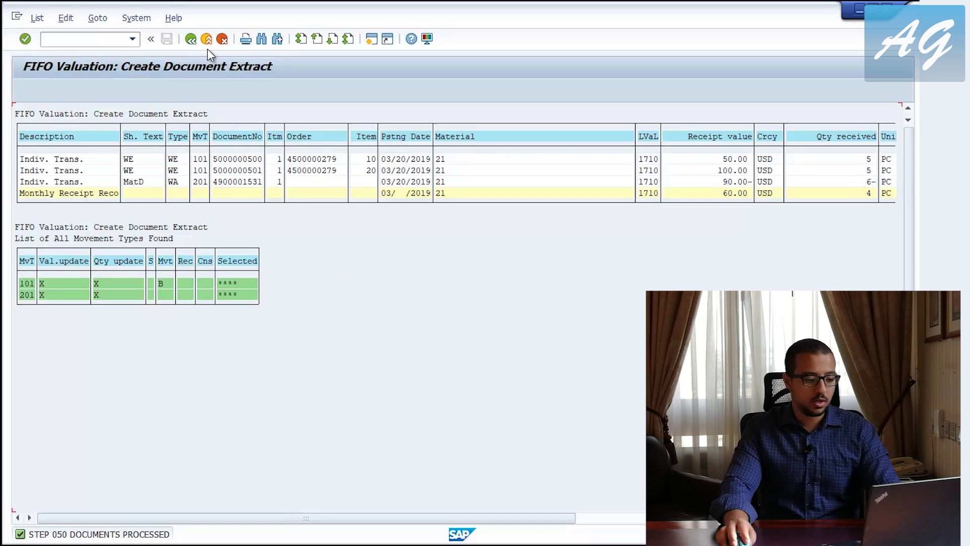
{"action": "left_click", "coordinate": [192, 39]}
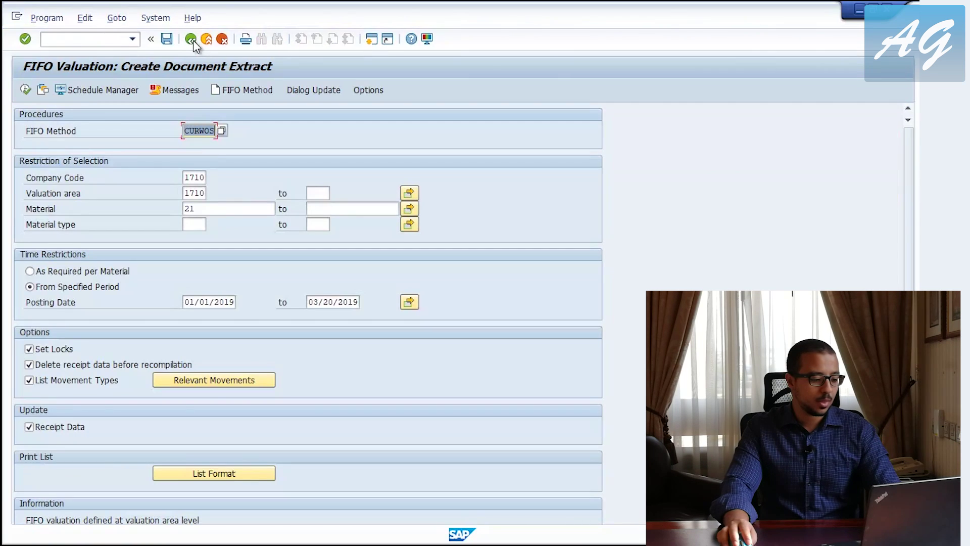
{"action": "left_click", "coordinate": [191, 40]}
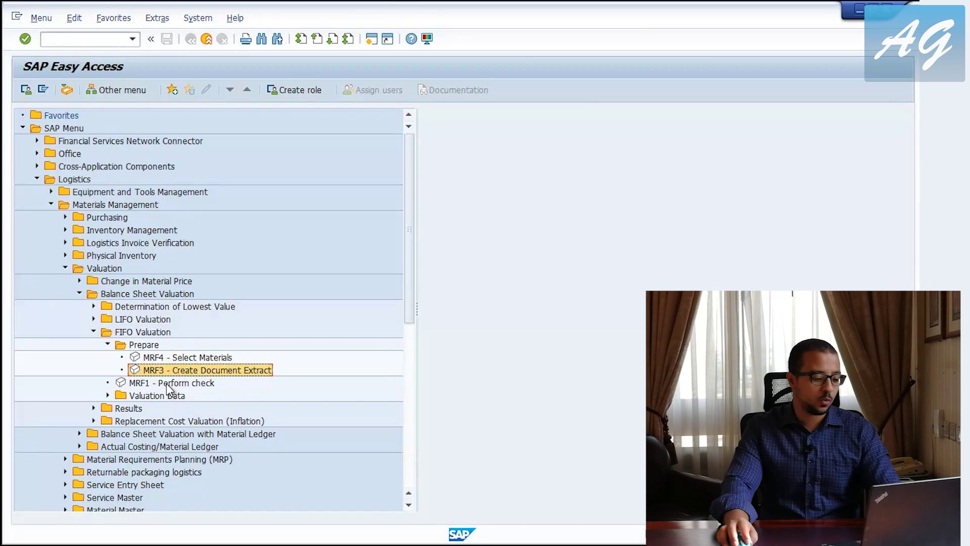
- Start MRF1 - Perform check and enable updating of the FIFO price table and the material master price
{"action": "double_click", "coordinate": [167, 384]}
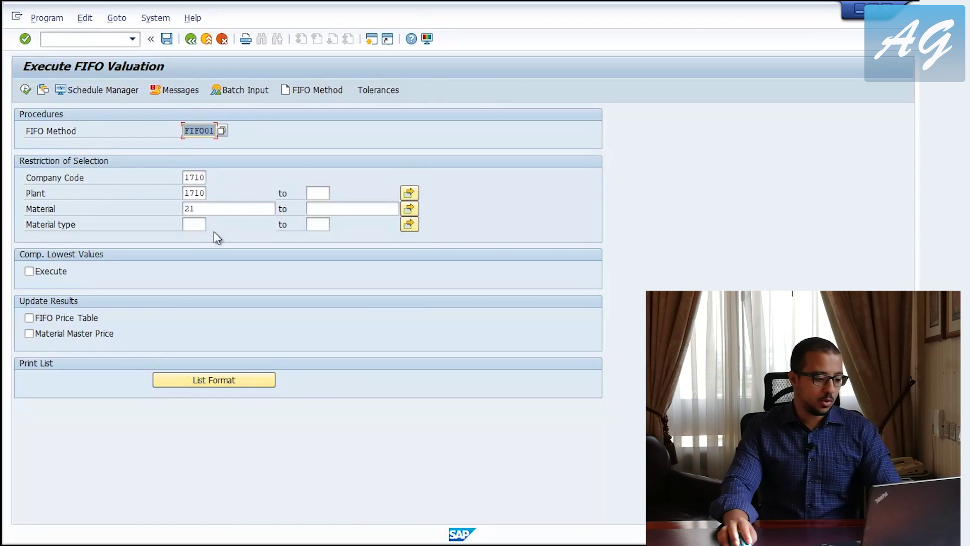
{"action": "left_click", "coordinate": [28, 318]}
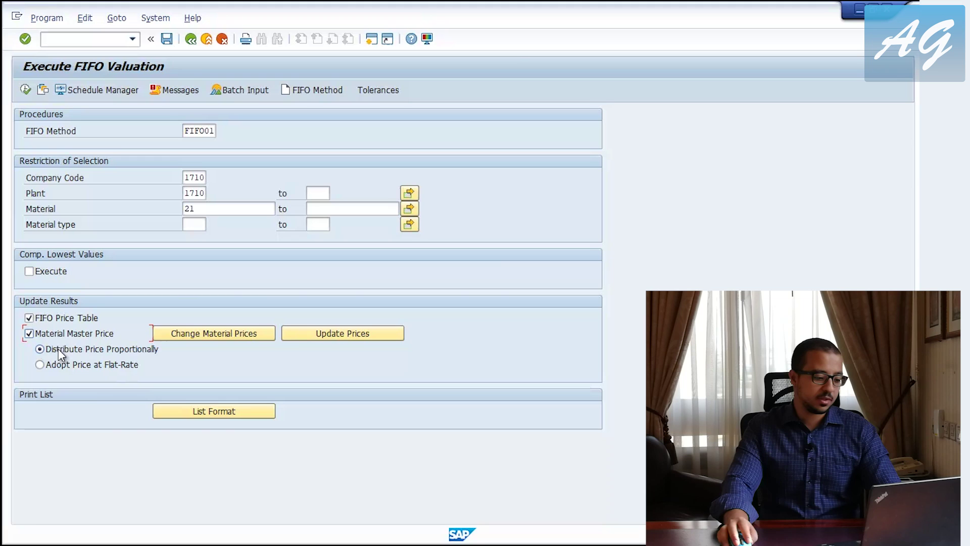
- Set the automatic price change to direct update with document header text "FIFO Update for March" and reference "dd"
{"action": "left_click", "coordinate": [228, 336]}
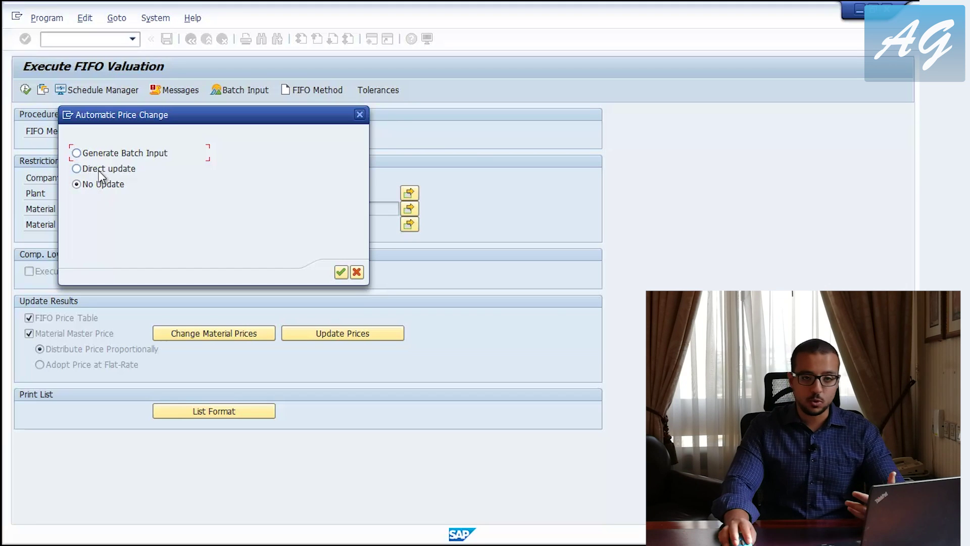
{"action": "left_click", "coordinate": [116, 170]}
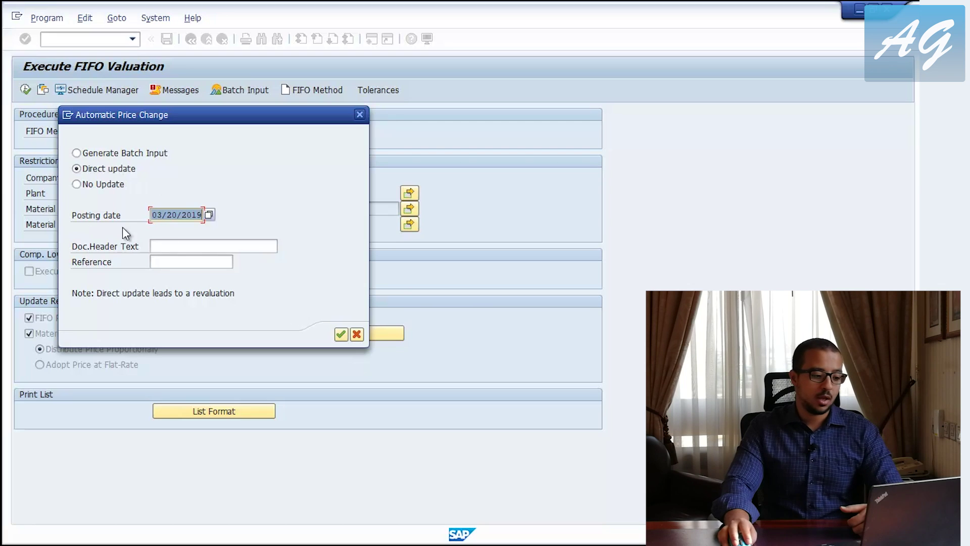
{"action": "left_click", "coordinate": [207, 247]}
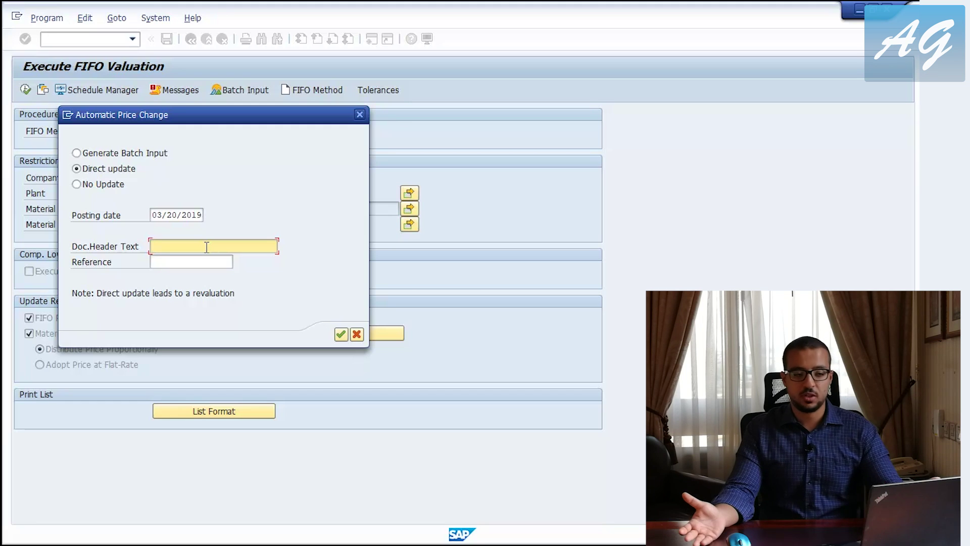
{"action": "type", "text": "FIFO "}
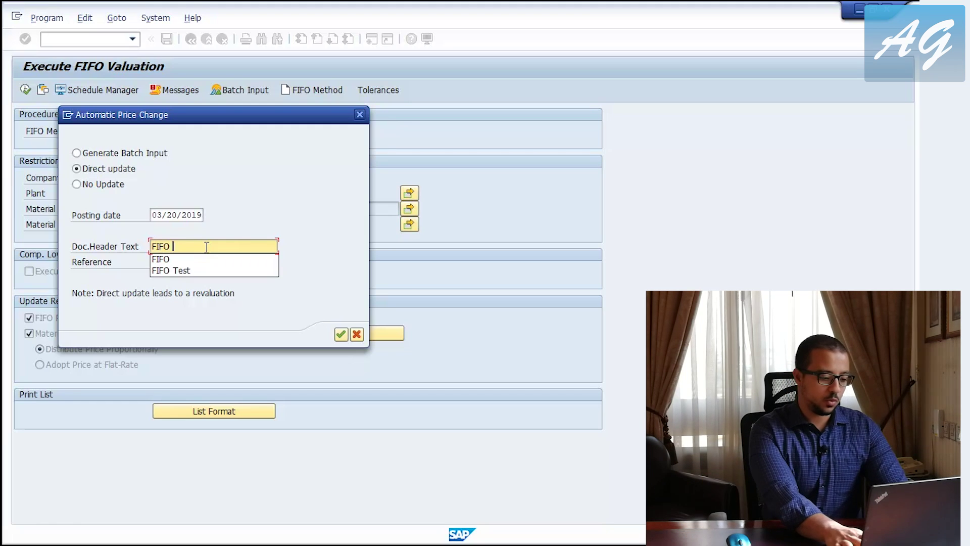
{"action": "type", "text": "Uo "}
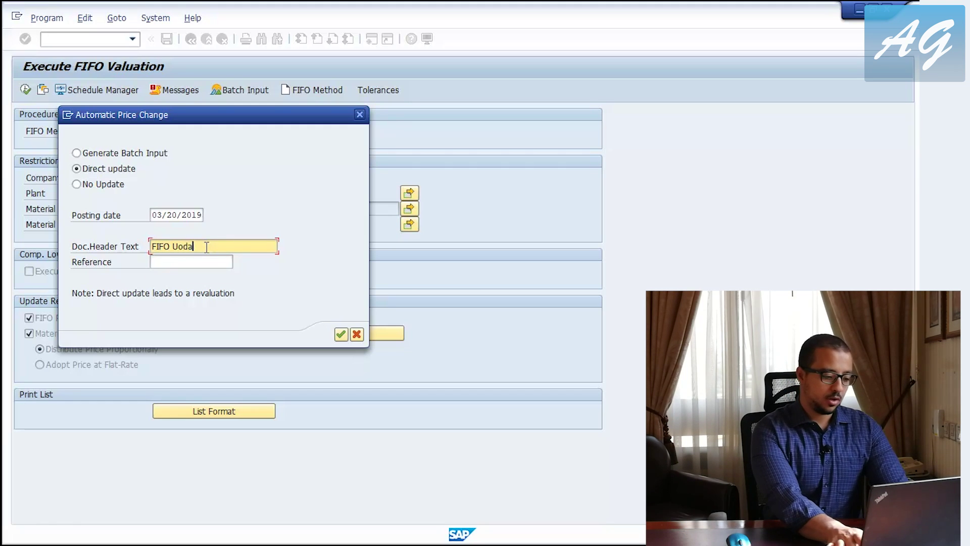
{"action": "type", "text": "pdate "}
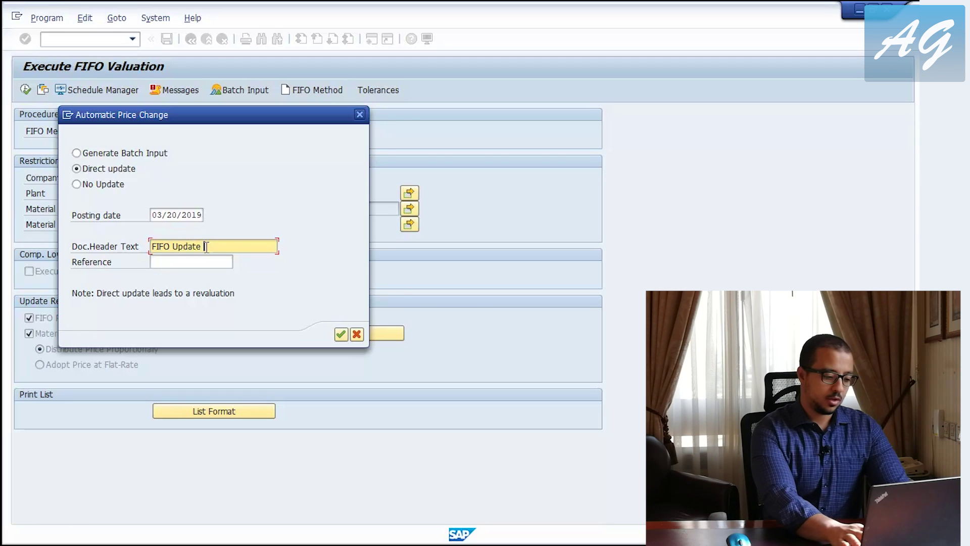
{"action": "type", "text": "for Marc"}
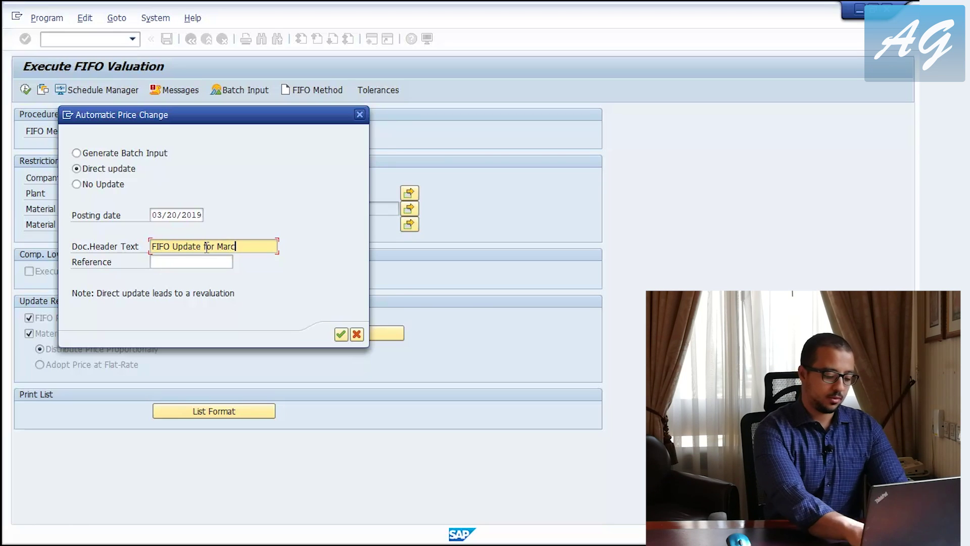
{"action": "type", "text": "h"}
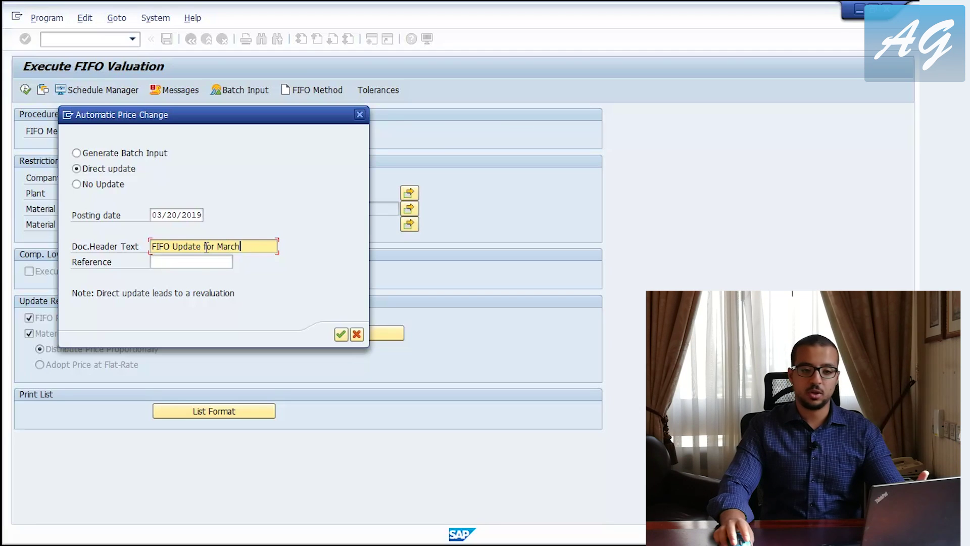
{"action": "left_click", "coordinate": [168, 263]}
{"action": "type", "text": "dd"}
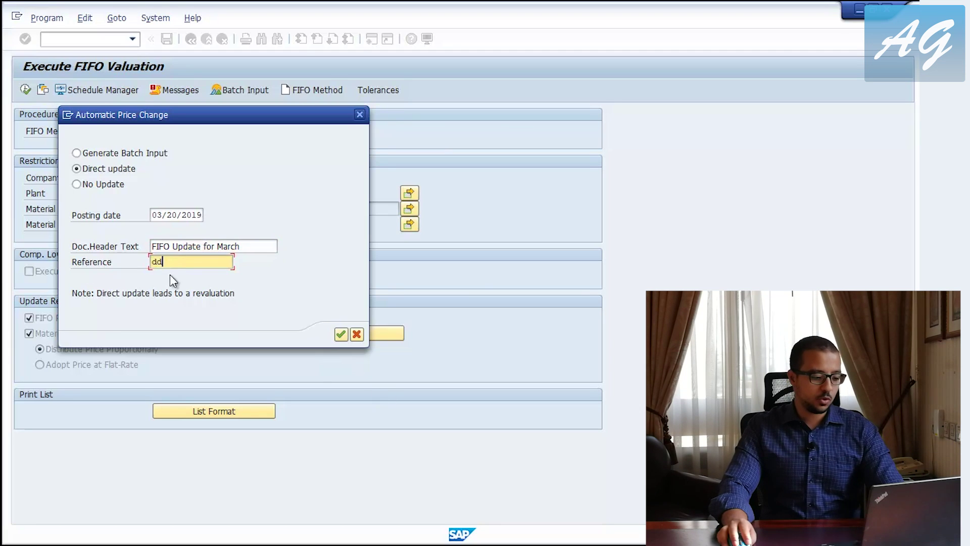
{"action": "left_click", "coordinate": [337, 337]}
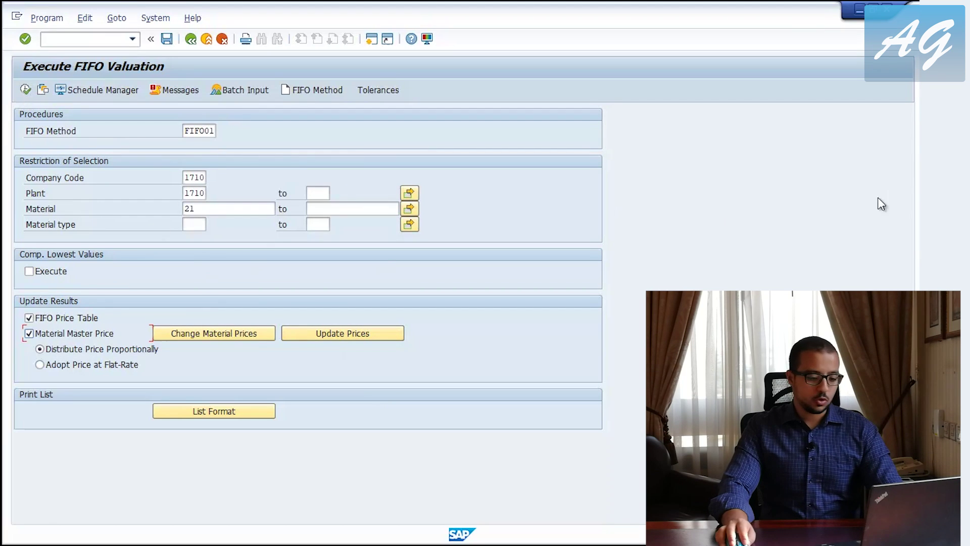
- Switch to the Material Price Analysis session, refresh it, and check the new price in the cost center goods issue row
{"action": "left_click", "coordinate": [845, 535]}
{"action": "left_click", "coordinate": [835, 272]}
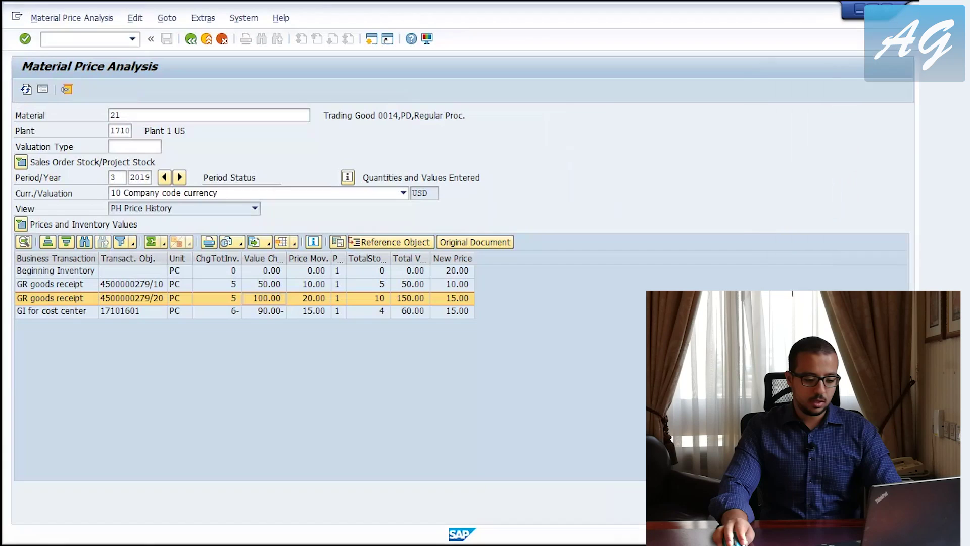
{"action": "left_click", "coordinate": [26, 89]}
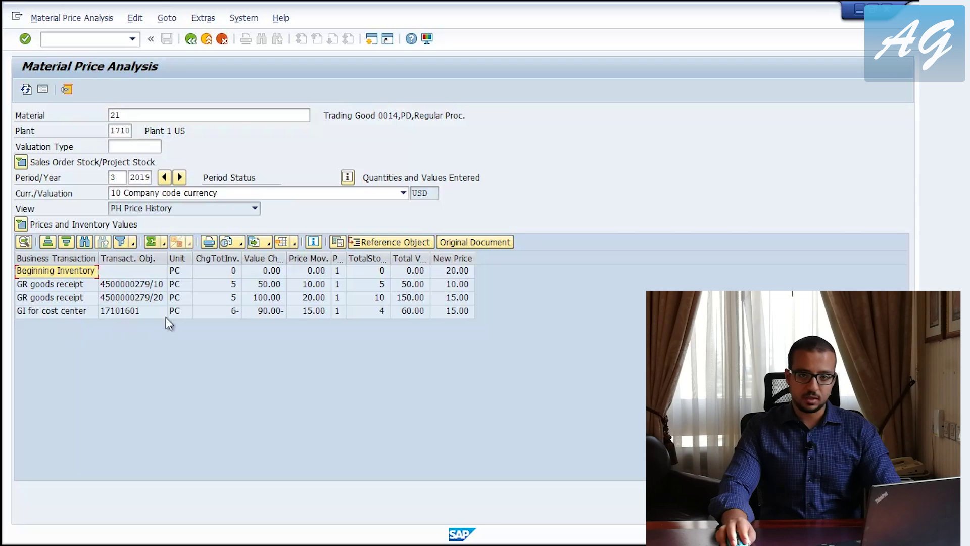
{"action": "left_click", "coordinate": [457, 315]}
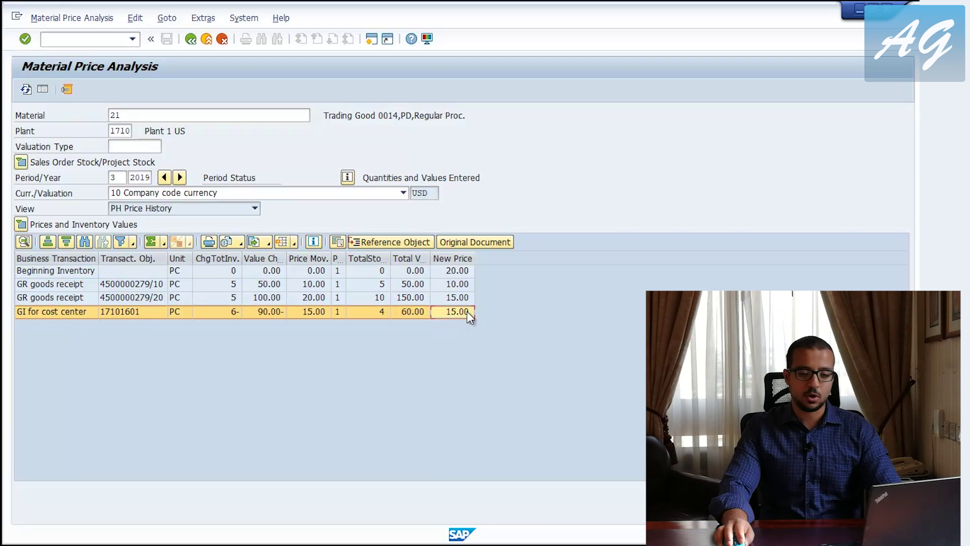
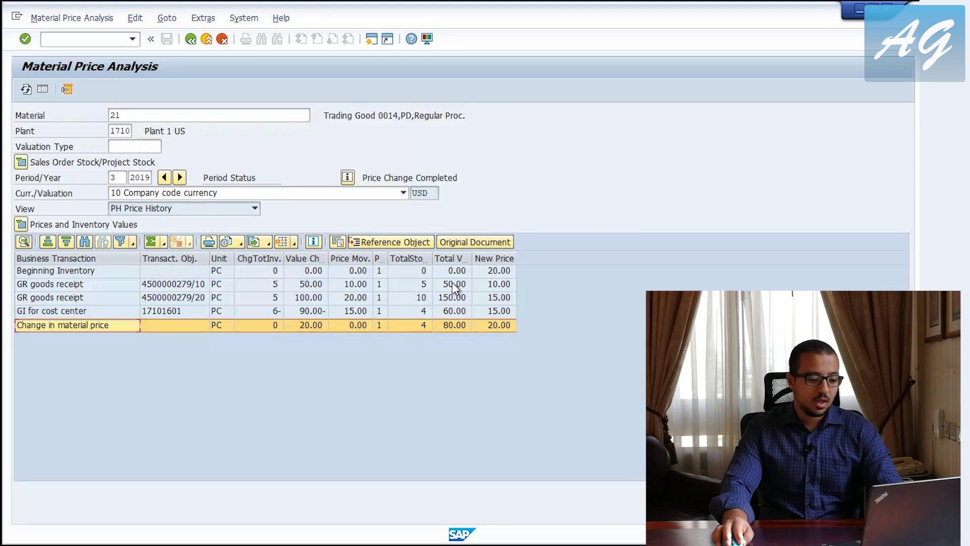
- Widen the Total Value column and compare the material price change with the goods receipts and the goods issue
{"action": "left_click_drag", "start_coordinate": [472, 258], "coordinate": [521, 257]}
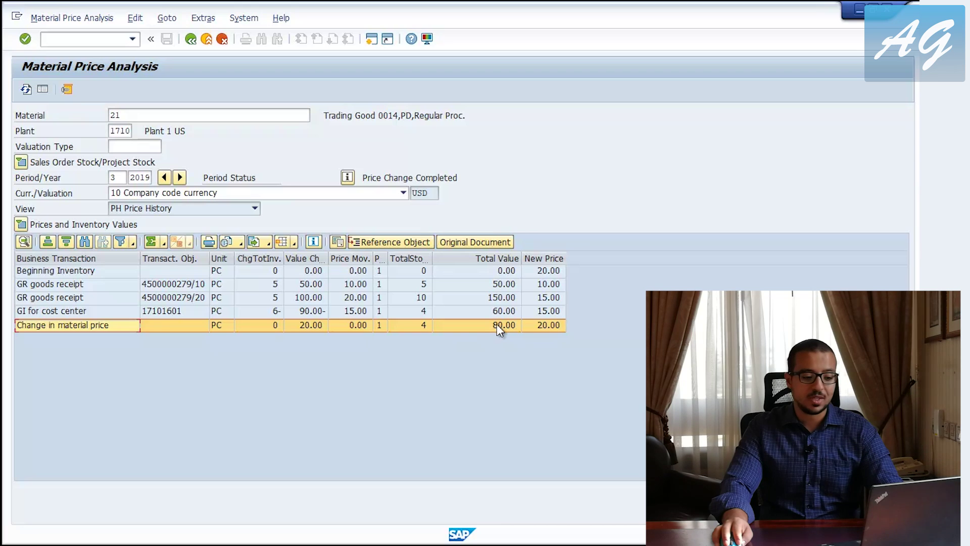
{"action": "left_click", "coordinate": [538, 326]}
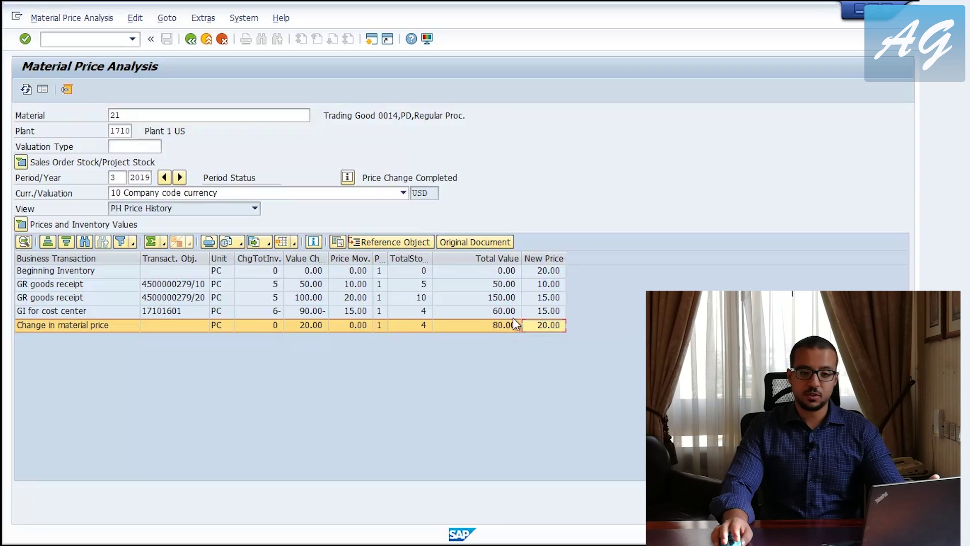
{"action": "left_click", "coordinate": [484, 284]}
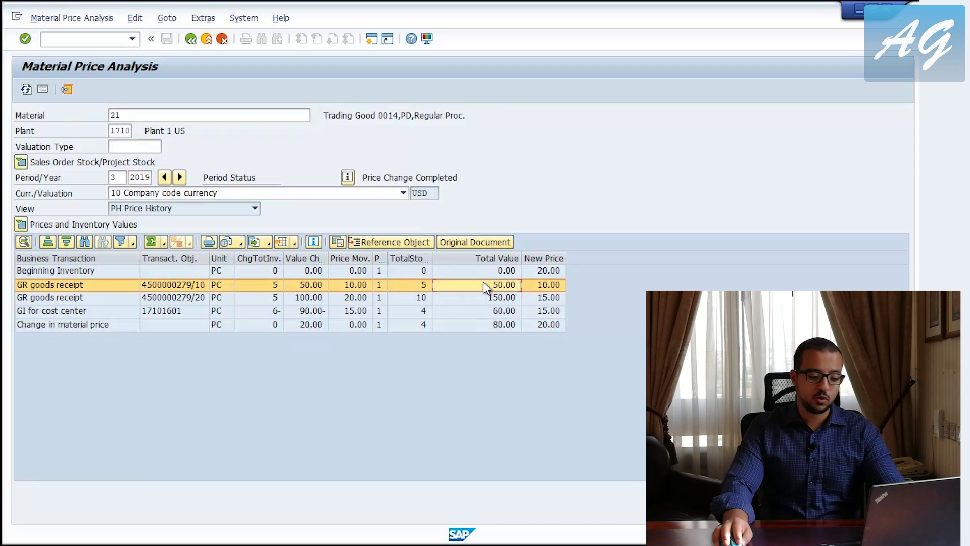
{"action": "left_click", "coordinate": [479, 298]}
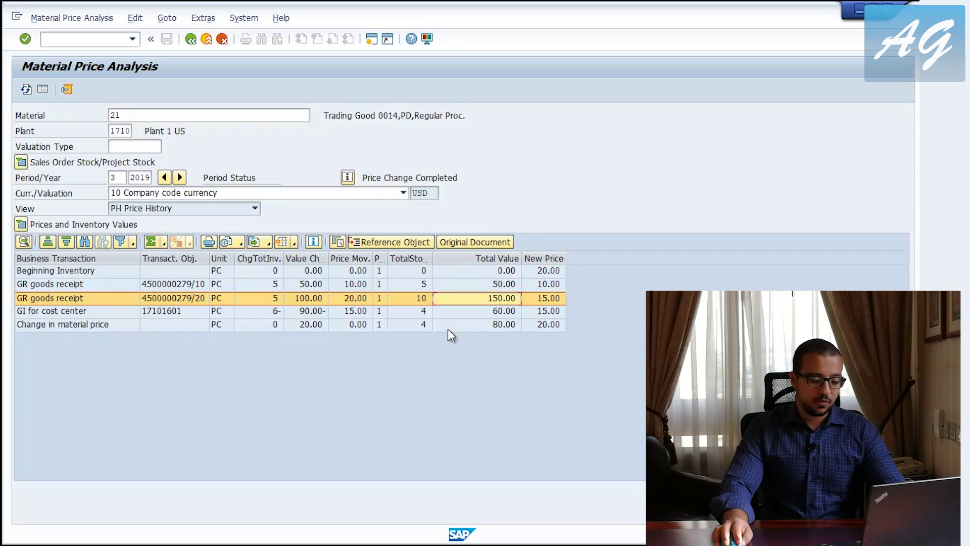
{"action": "left_click", "coordinate": [314, 312]}
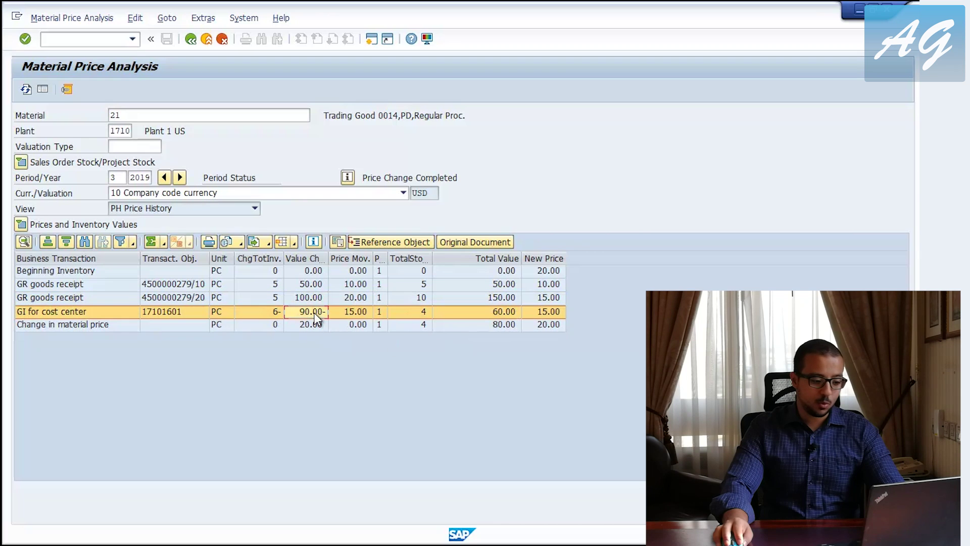
{"action": "left_click", "coordinate": [321, 324]}
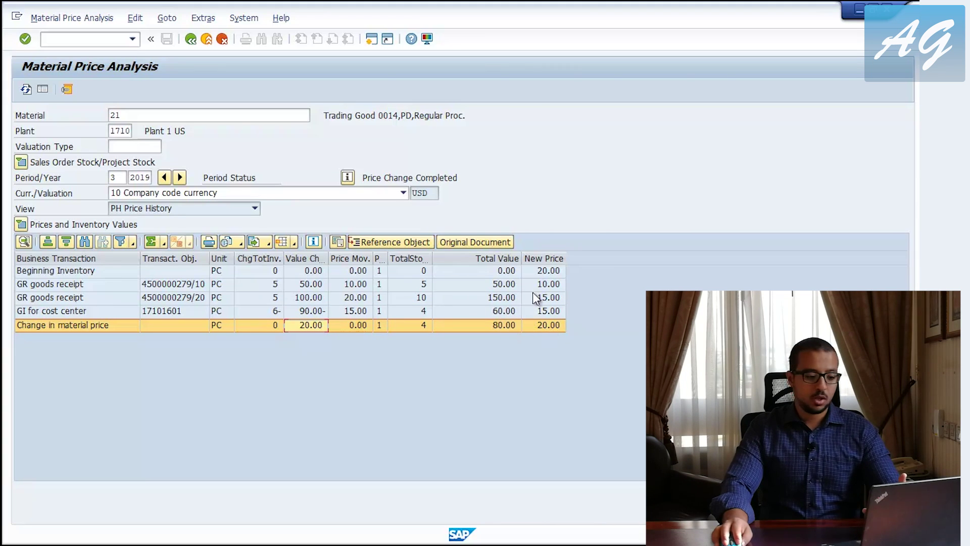
{"action": "left_click", "coordinate": [320, 297]}
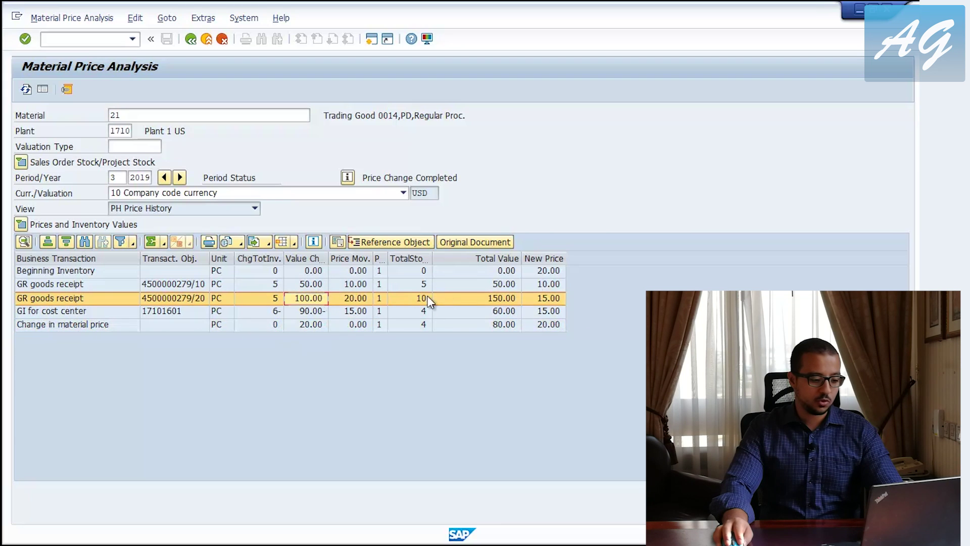